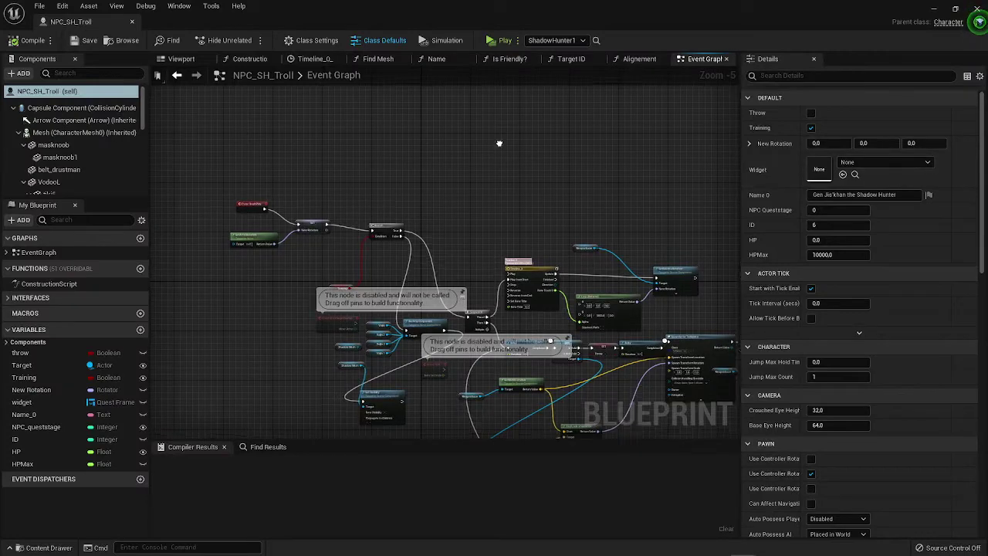
Examine the troll blueprint's Event Graph from Event BeginPlay through the Branch to the Sequence, Timeline and DestroyComponent nodes.
{"action": "scroll", "coordinate": [592, 283], "scroll_direction": "down", "scroll_amount": 3}
{"action": "scroll", "coordinate": [592, 284], "scroll_direction": "up", "scroll_amount": 6}
{"action": "right_click_drag", "start_coordinate": [594, 254], "coordinate": [516, 172]}
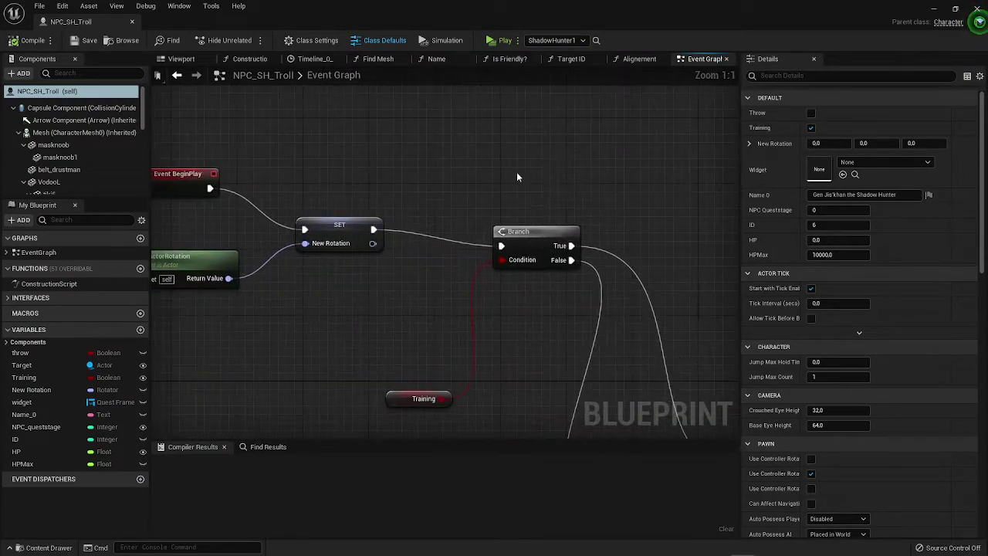
{"action": "right_click_drag", "start_coordinate": [271, 190], "coordinate": [336, 134]}
{"action": "right_click_drag", "start_coordinate": [551, 206], "coordinate": [534, 232]}
{"action": "scroll", "coordinate": [550, 206], "scroll_direction": "down", "scroll_amount": 4}
{"action": "right_click_drag", "start_coordinate": [426, 193], "coordinate": [369, 196]}
{"action": "scroll", "coordinate": [474, 205], "scroll_direction": "up", "scroll_amount": 4}
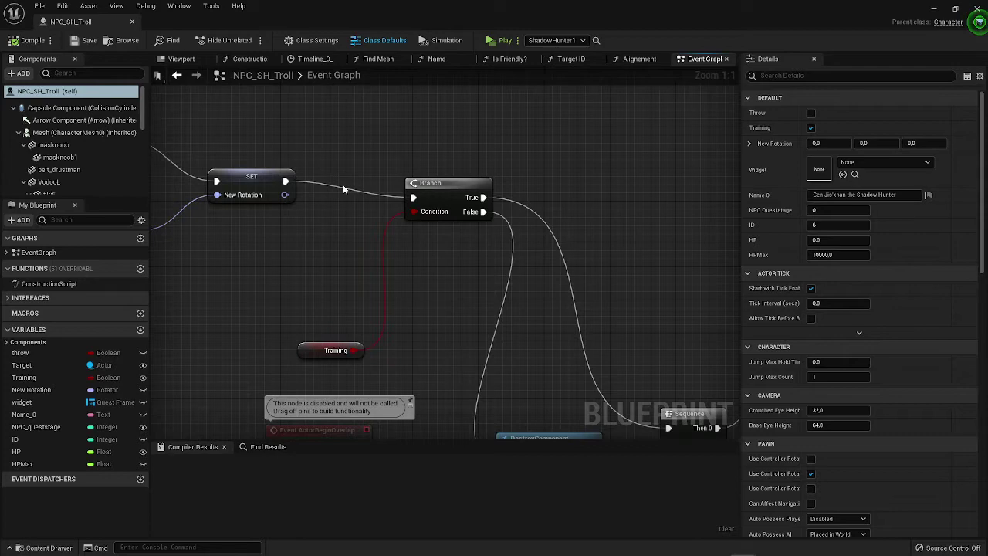
{"action": "right_click_drag", "start_coordinate": [382, 189], "coordinate": [448, 132]}
{"action": "scroll", "coordinate": [297, 167], "scroll_direction": "down", "scroll_amount": 3}
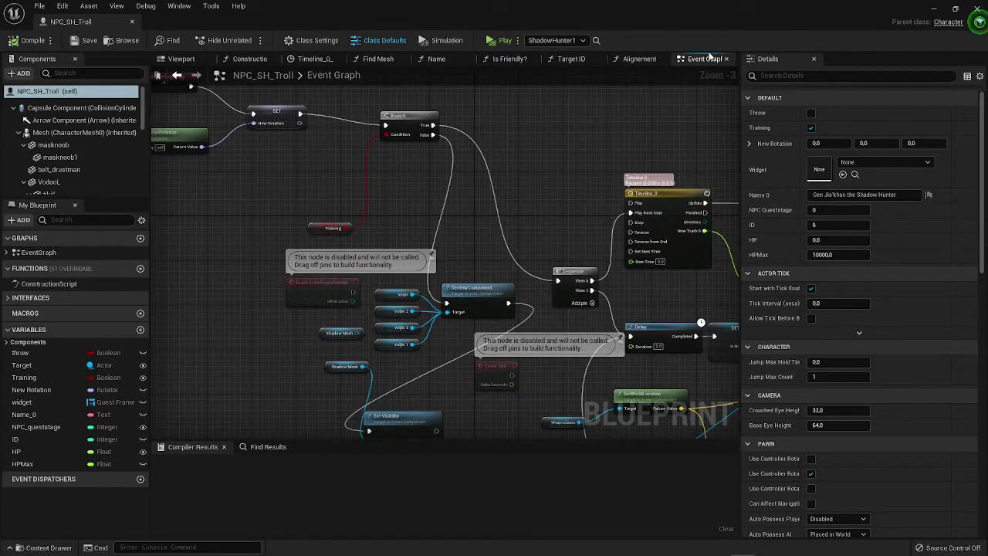
{"action": "right_click_drag", "start_coordinate": [293, 108], "coordinate": [488, 119]}
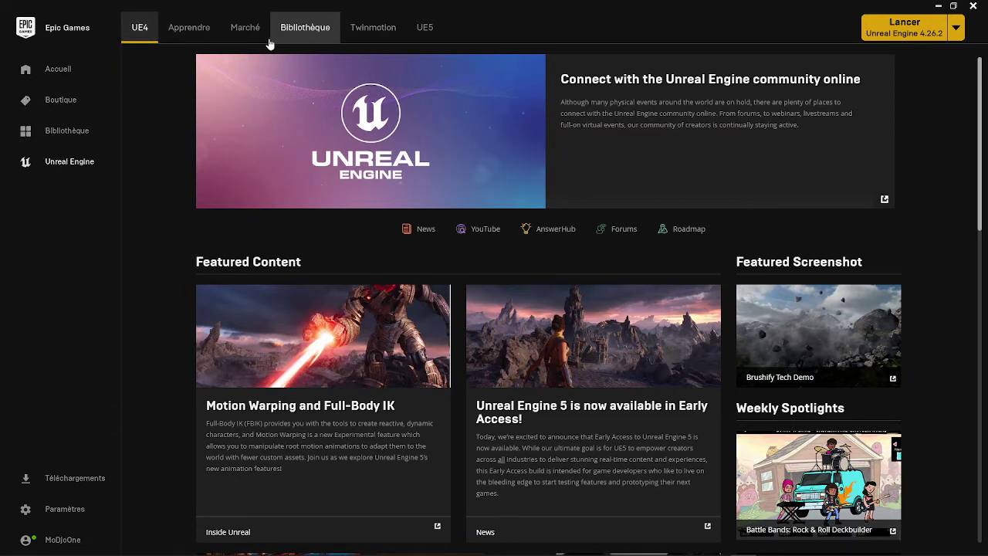
In the Epic Games Launcher, view the UE5 page and launch the installed 5.0.0 Early Access 2 engine from the library.
{"action": "left_click", "coordinate": [427, 29]}
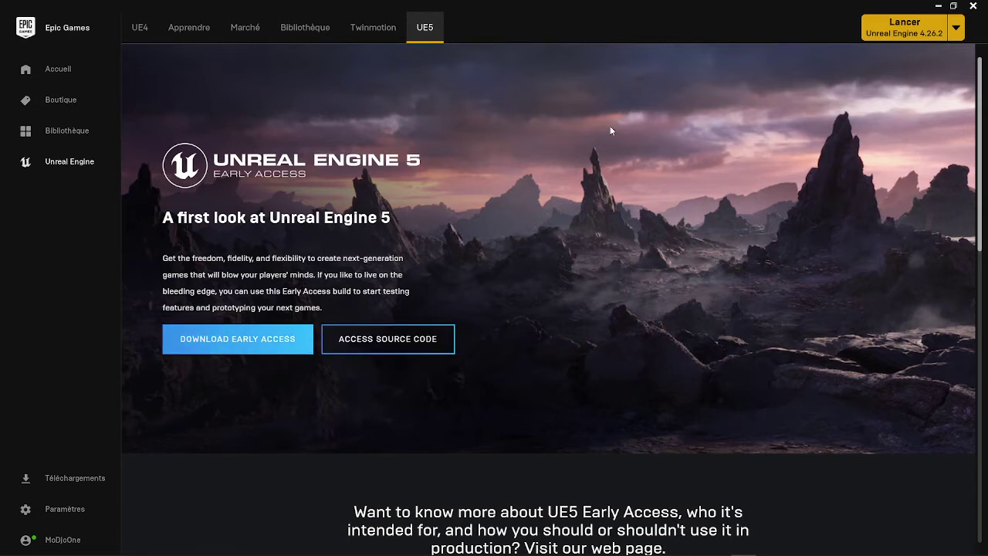
{"action": "left_click", "coordinate": [315, 37]}
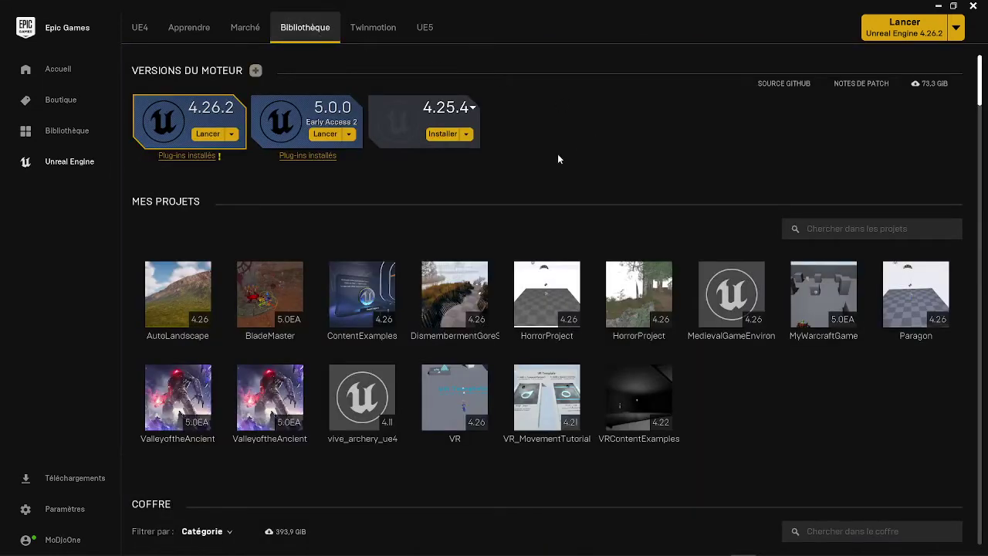
{"action": "left_click", "coordinate": [322, 138]}
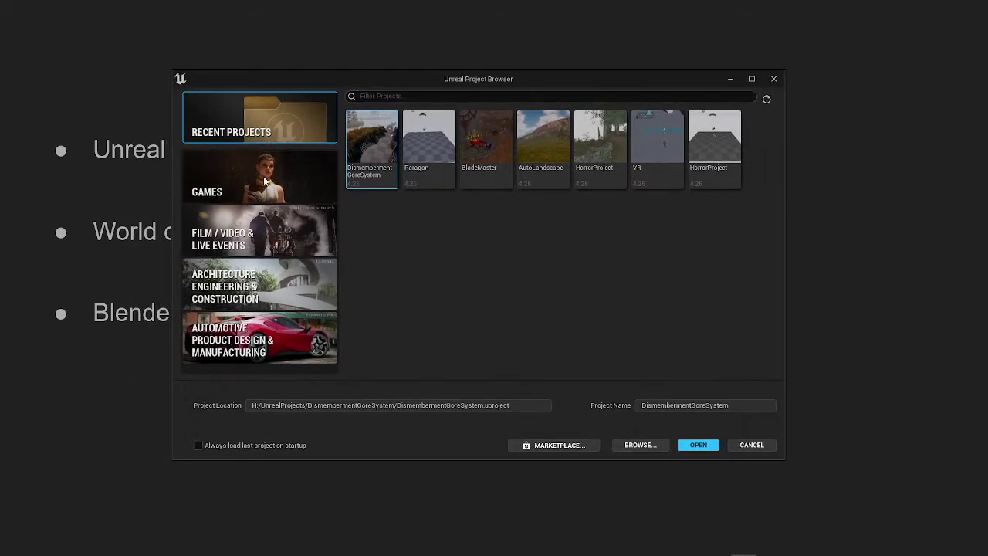
Choose the Games category's Top Down template for a new project, with Desktop as the target platform.
{"action": "left_click", "coordinate": [265, 181]}
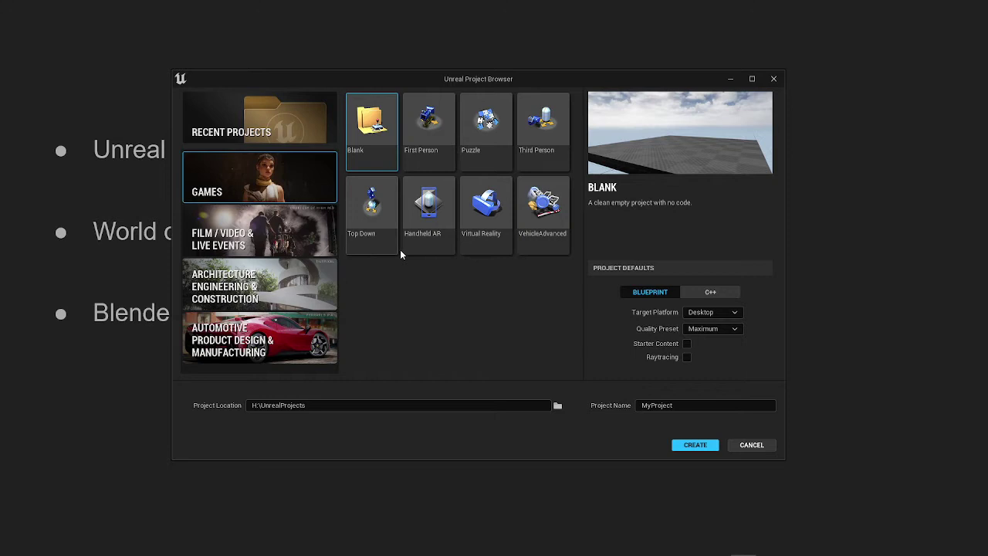
{"action": "left_click", "coordinate": [363, 211]}
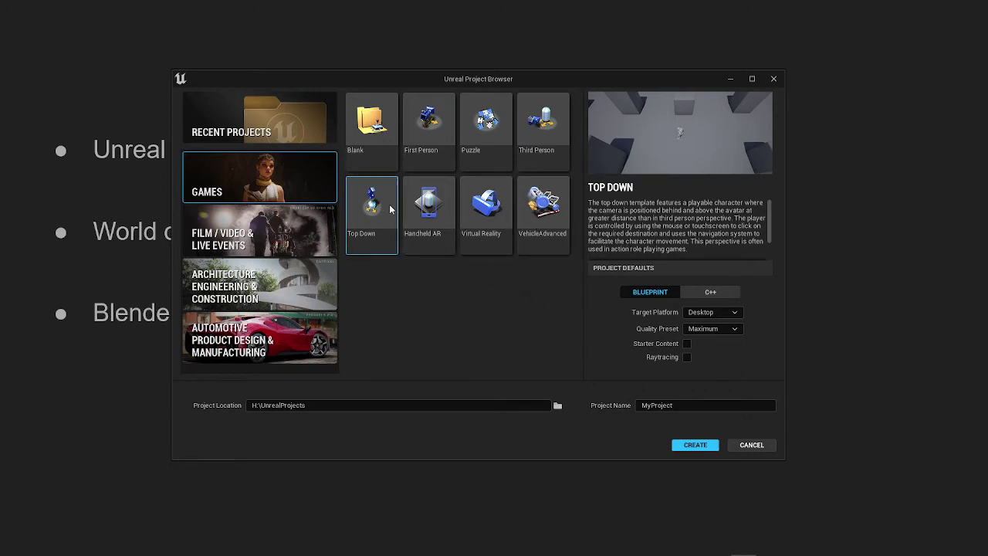
{"action": "left_click", "coordinate": [733, 313]}
{"action": "left_click", "coordinate": [702, 323]}
Name the project MyWarcraftTutorials and create it.
{"action": "left_click", "coordinate": [677, 407]}
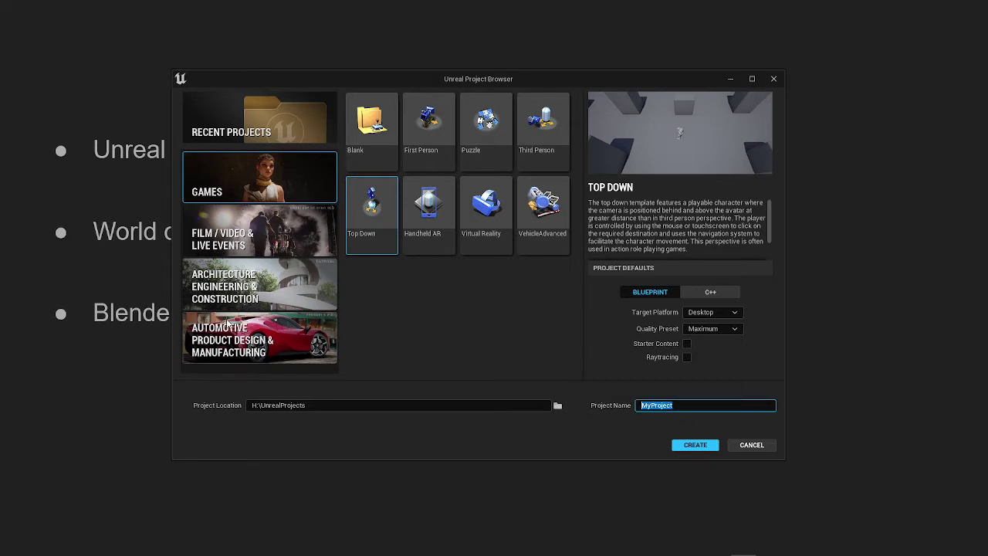
{"action": "type", "text": "My"}
{"action": "key", "text": "BackSpace"}
{"action": "type", "text": "Wat"}
{"action": "type", "text": "craftTu"}
{"action": "type", "text": "torial"}
{"action": "type", "text": "s"}
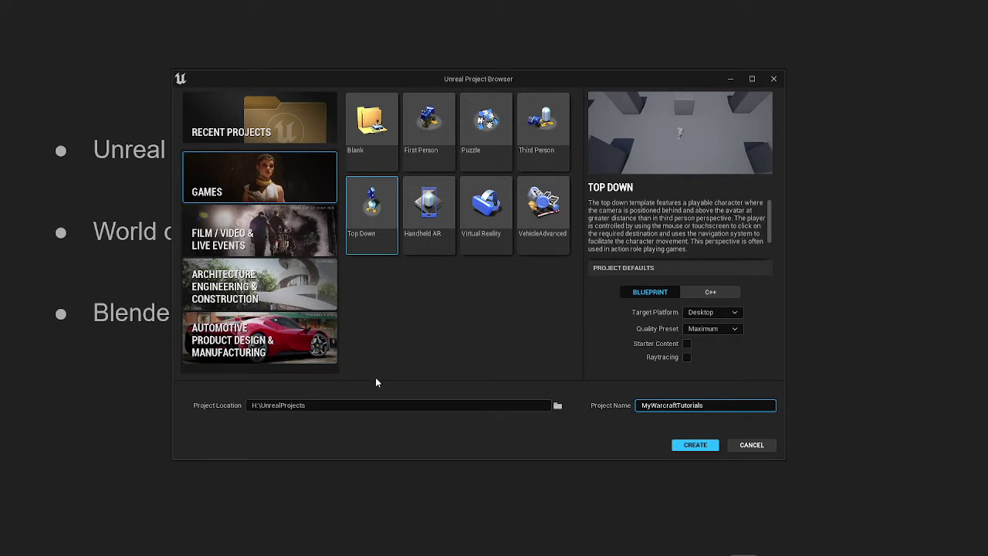
{"action": "left_click", "coordinate": [693, 446]}
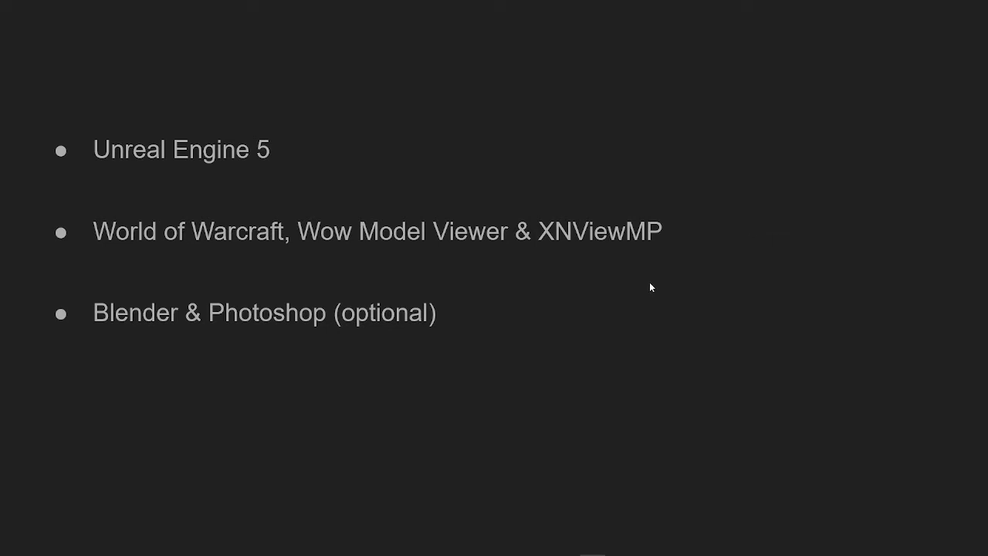
Switch to the MyWarcraftTutorials project in Unreal Editor, maximize its window and look over the template level.
{"action": "key", "text": "alt+Tab"}
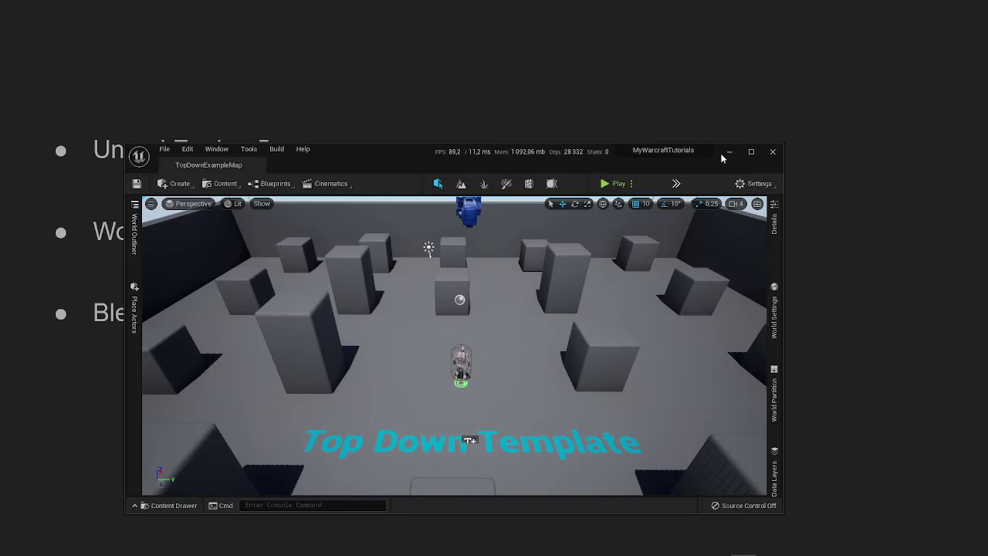
{"action": "left_click", "coordinate": [754, 154]}
{"action": "key", "text": "a"}
{"action": "right_click_drag", "start_coordinate": [691, 477], "coordinate": [465, 275]}
Play-test the top-down level by sending the character to various spots around the blocks, and end the play session.
{"action": "left_click", "coordinate": [569, 40]}
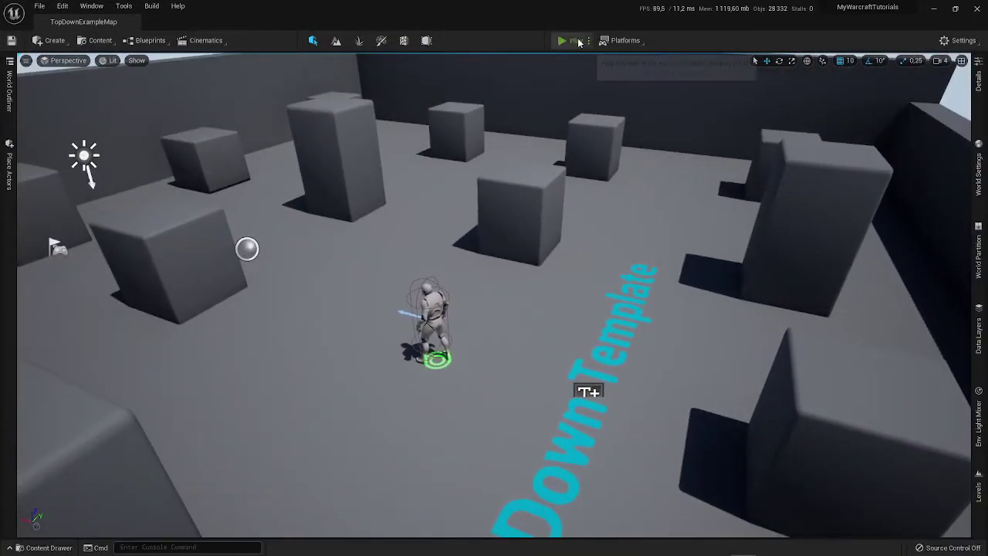
{"action": "left_click", "coordinate": [508, 226]}
{"action": "left_click", "coordinate": [584, 238]}
{"action": "left_click", "coordinate": [495, 180]}
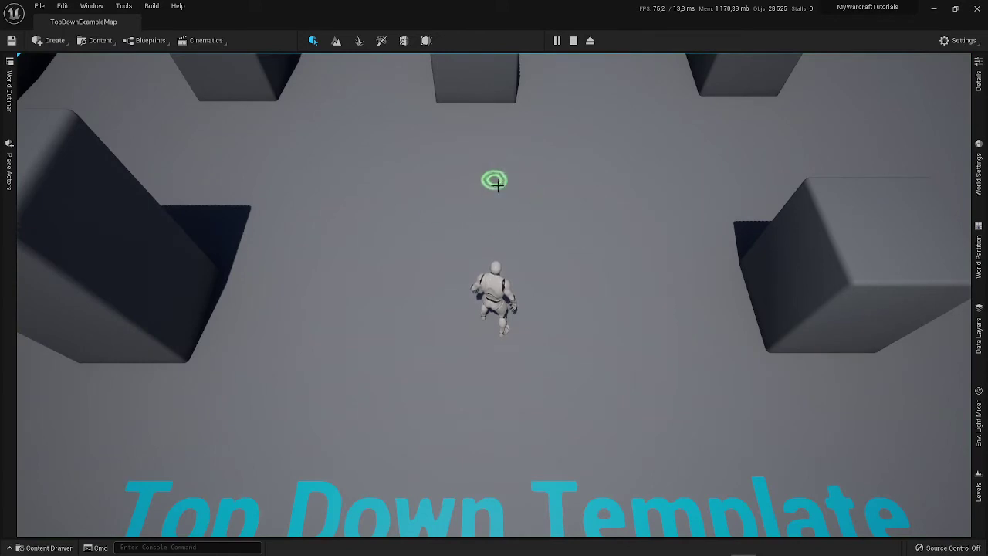
{"action": "left_click", "coordinate": [516, 212]}
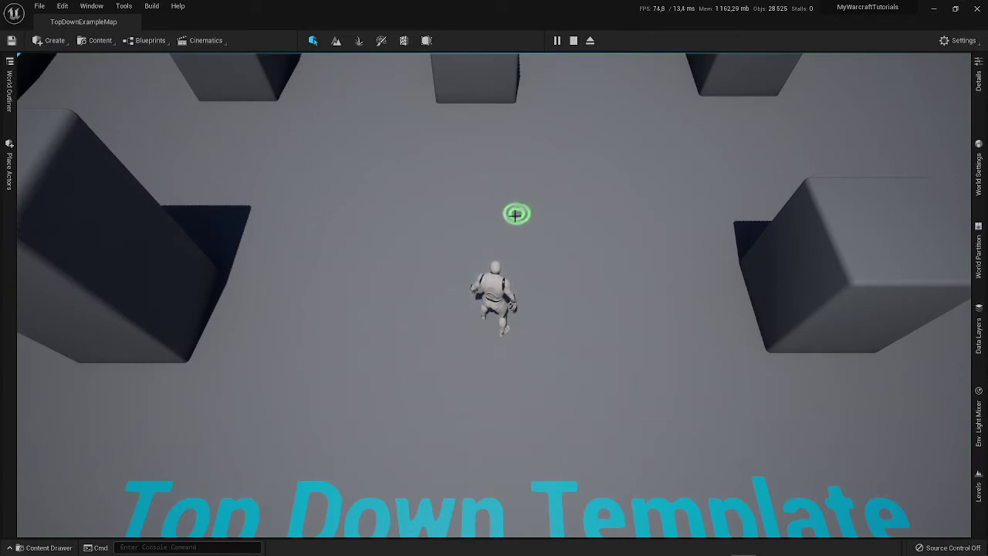
{"action": "left_click_drag", "start_coordinate": [516, 218], "coordinate": [296, 261]}
{"action": "left_click", "coordinate": [718, 454]}
{"action": "left_click", "coordinate": [664, 156]}
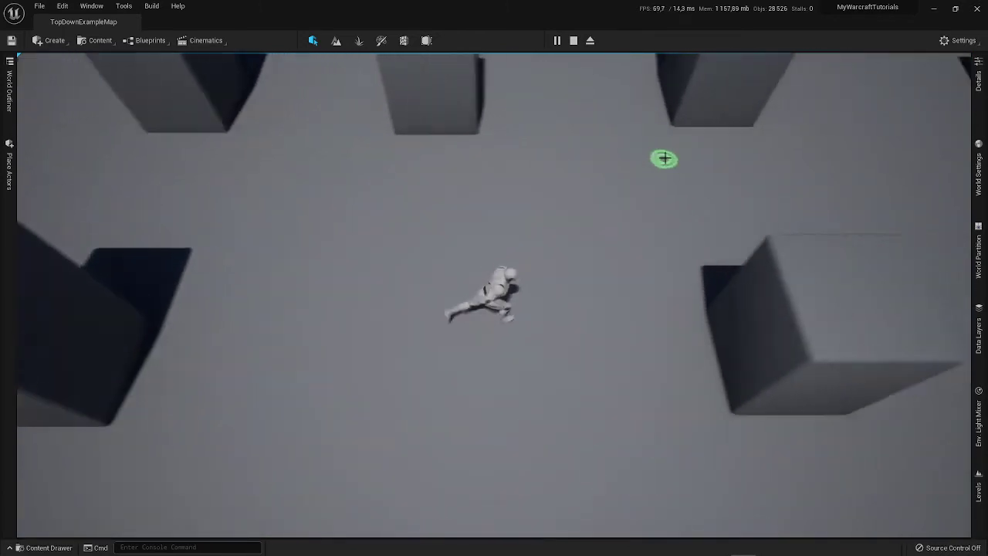
{"action": "left_click", "coordinate": [278, 216]}
{"action": "left_click", "coordinate": [618, 356]}
{"action": "left_click", "coordinate": [473, 190]}
{"action": "left_click", "coordinate": [344, 361]}
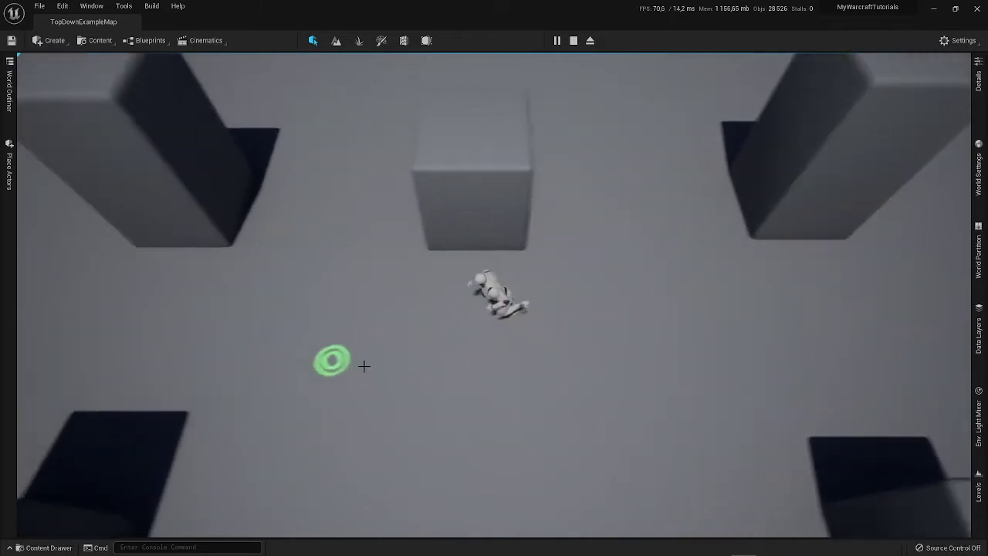
{"action": "left_click", "coordinate": [823, 454]}
{"action": "left_click", "coordinate": [446, 455]}
{"action": "left_click", "coordinate": [372, 223]}
{"action": "left_click", "coordinate": [575, 202]}
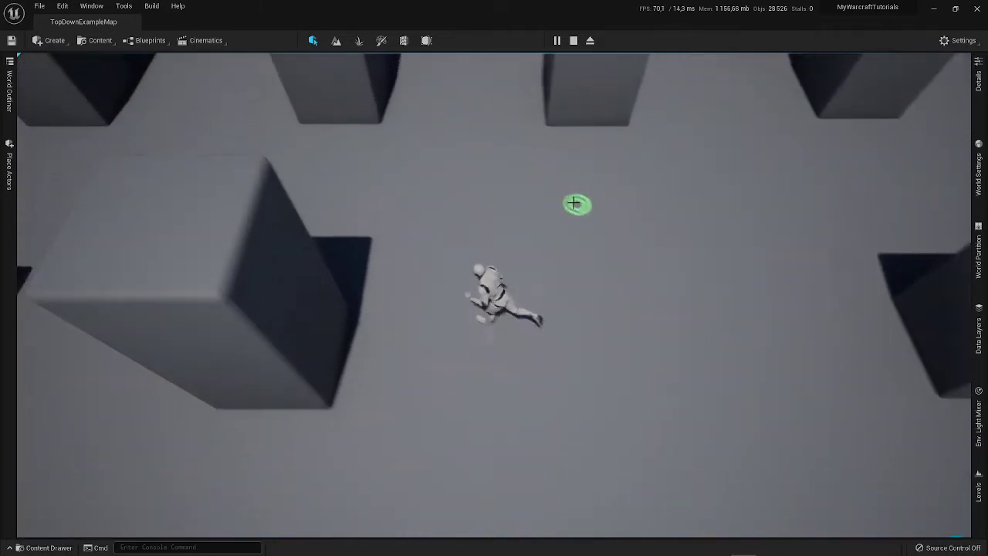
{"action": "left_click", "coordinate": [663, 99]}
{"action": "left_click", "coordinate": [482, 95]}
{"action": "left_click", "coordinate": [630, 112]}
{"action": "left_click", "coordinate": [502, 116]}
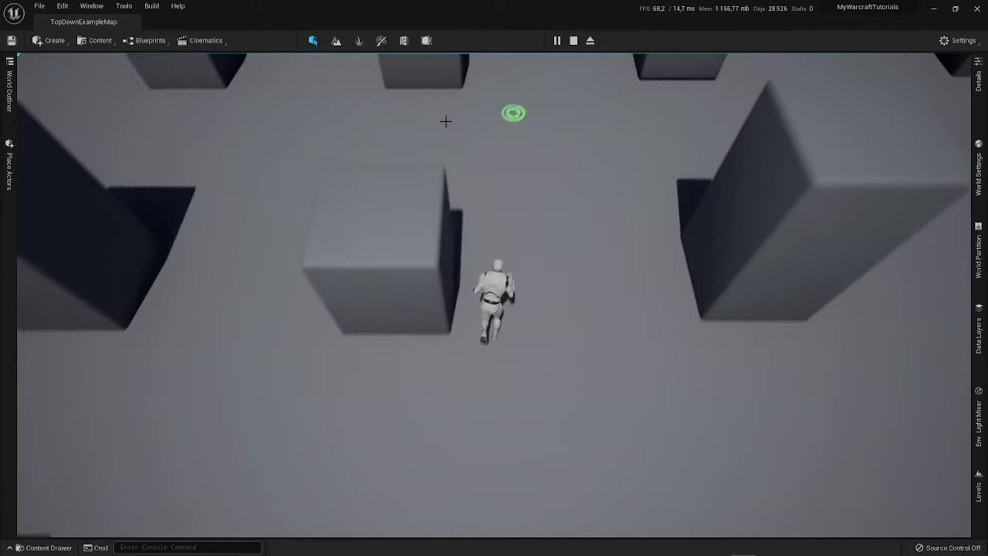
{"action": "left_click", "coordinate": [394, 354]}
{"action": "left_click", "coordinate": [429, 477]}
{"action": "left_click", "coordinate": [541, 135]}
{"action": "left_click", "coordinate": [529, 429]}
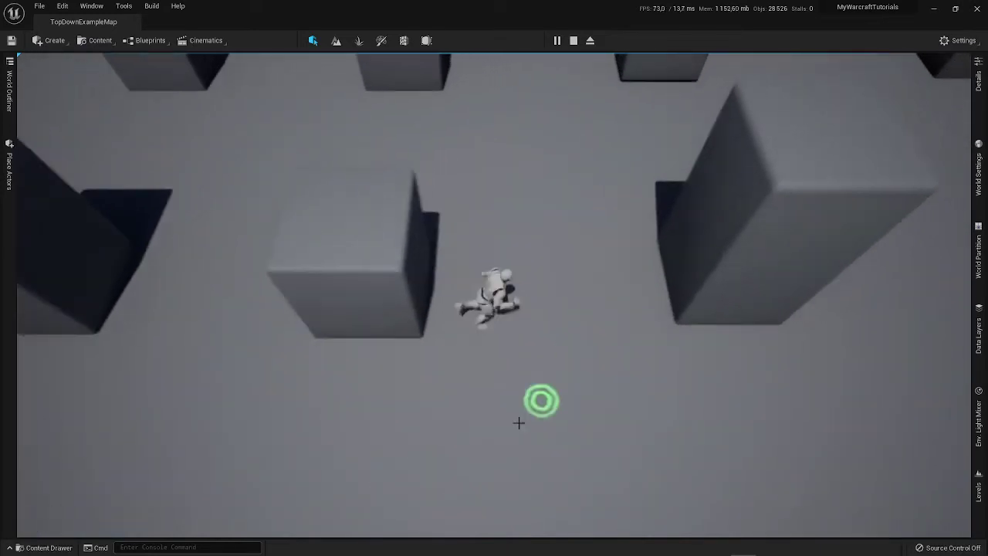
{"action": "left_click", "coordinate": [367, 436]}
{"action": "left_click", "coordinate": [529, 205]}
{"action": "left_click", "coordinate": [552, 475]}
{"action": "left_click", "coordinate": [437, 274]}
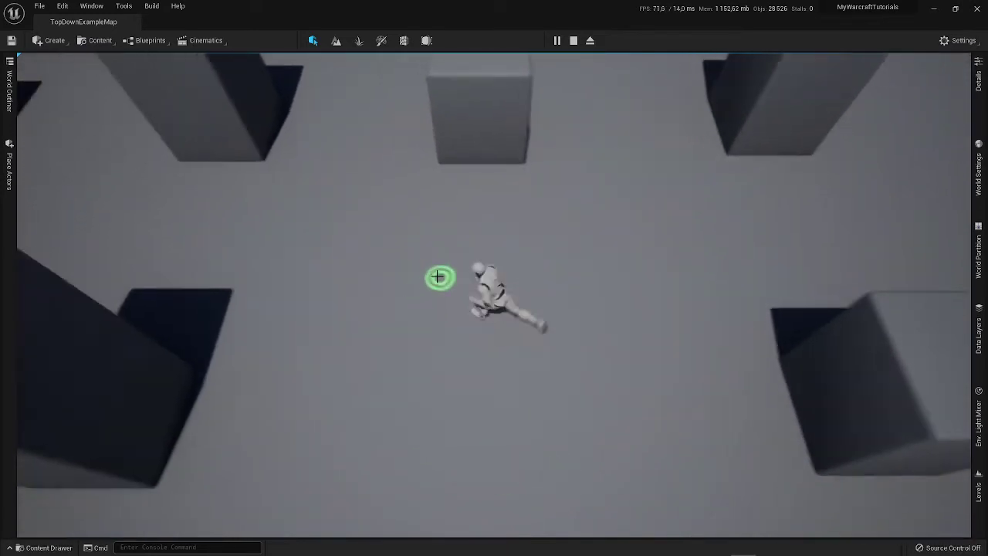
{"action": "left_click", "coordinate": [568, 224]}
{"action": "left_click", "coordinate": [576, 465]}
{"action": "left_click", "coordinate": [384, 371]}
{"action": "left_click", "coordinate": [504, 153]}
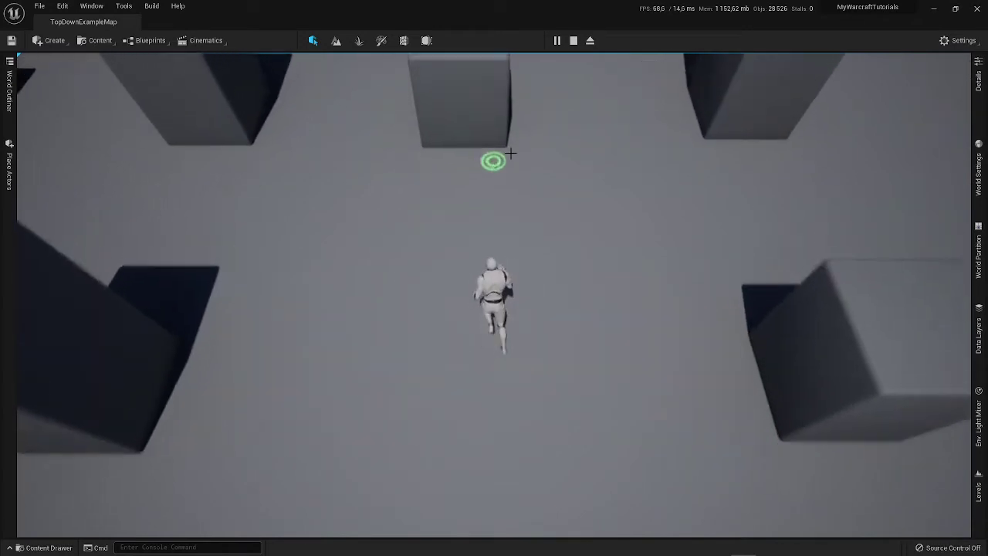
{"action": "left_click", "coordinate": [534, 441]}
{"action": "left_click", "coordinate": [485, 394]}
{"action": "left_click", "coordinate": [497, 209]}
{"action": "left_click", "coordinate": [563, 201]}
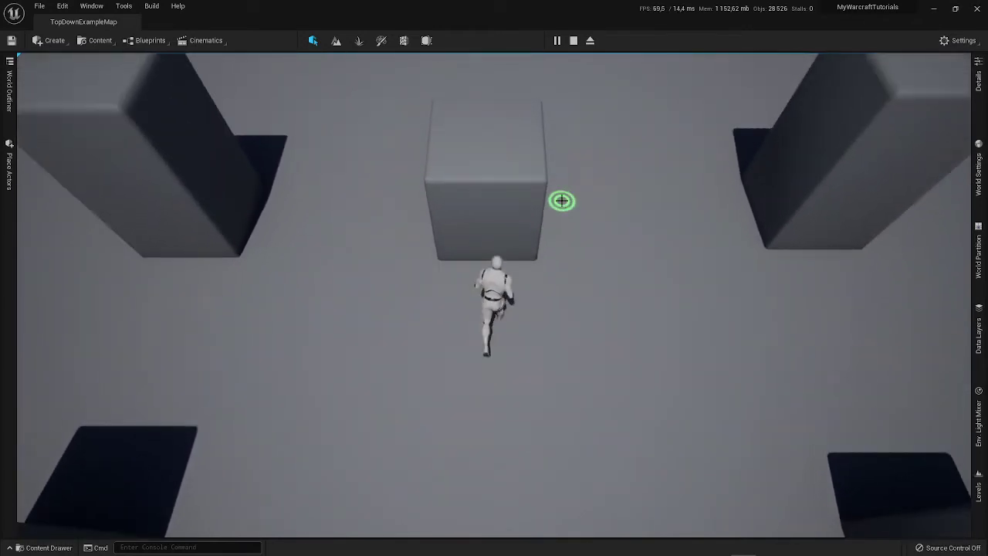
{"action": "key", "text": "Escape"}
{"action": "right_click_drag", "start_coordinate": [563, 201], "coordinate": [563, 66]}
{"action": "left_click_drag", "start_coordinate": [605, 402], "coordinate": [605, 475]}
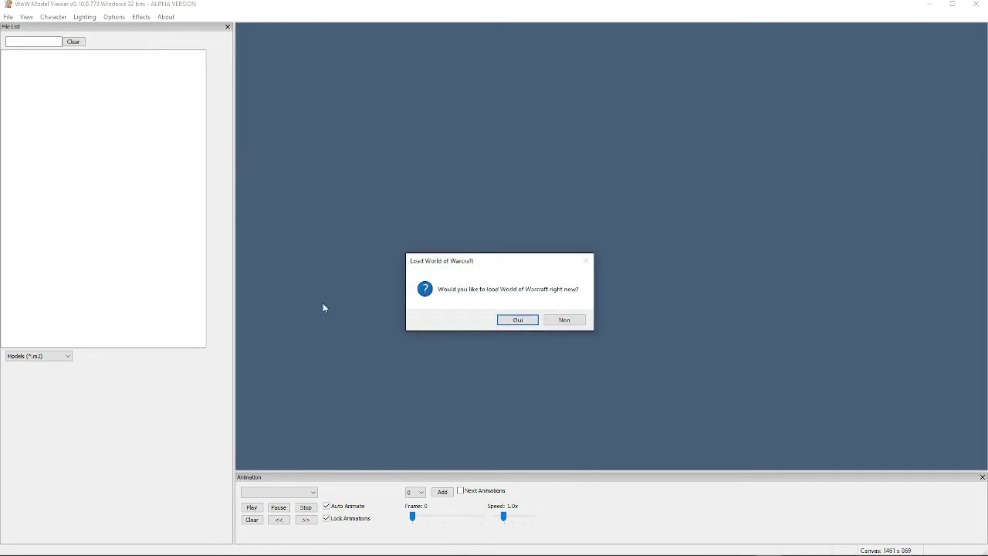
In WoW Model Viewer, load World of Warcraft and display the male blood elf character model bloodelfmale_hd.m2.
{"action": "left_click", "coordinate": [511, 319]}
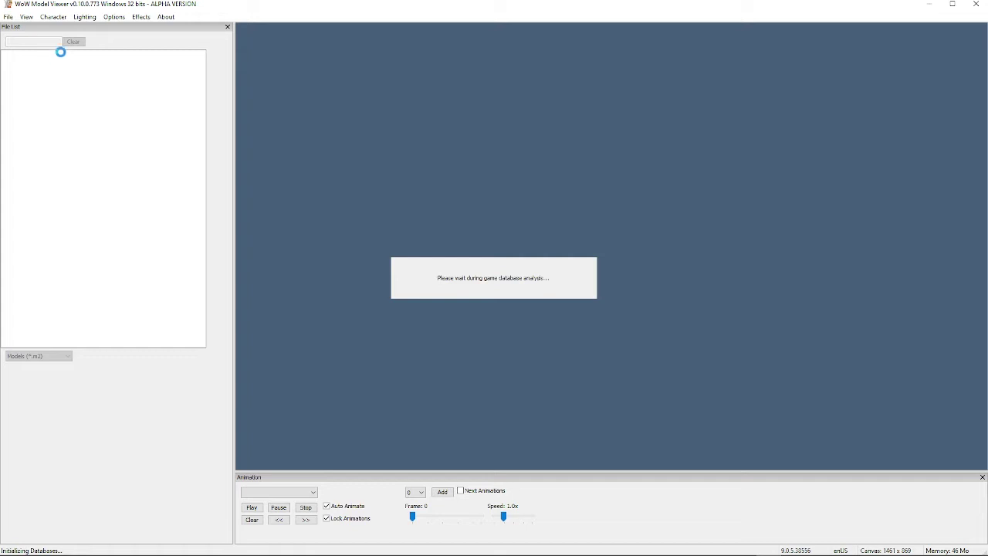
{"action": "mouse_move", "coordinate": [600, 551]}
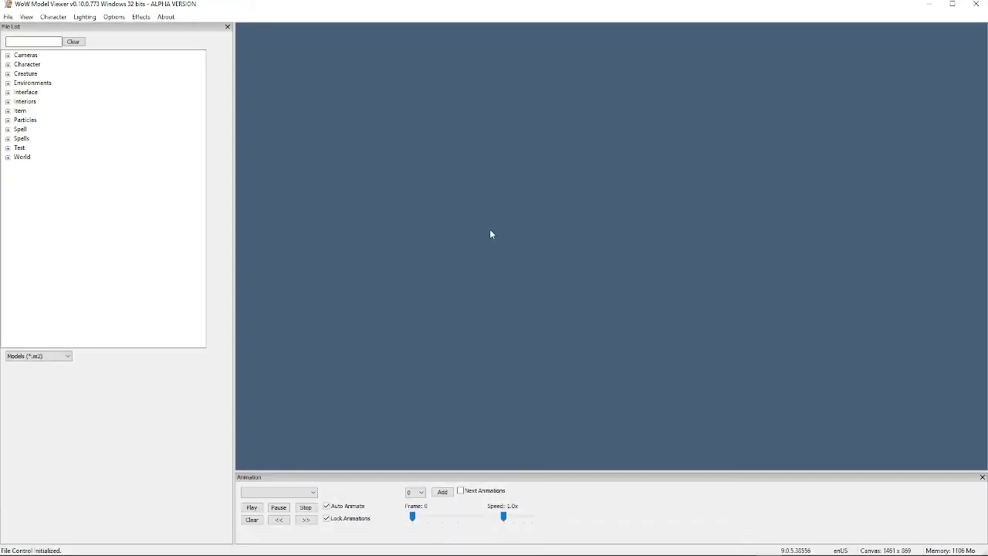
{"action": "left_click", "coordinate": [8, 64]}
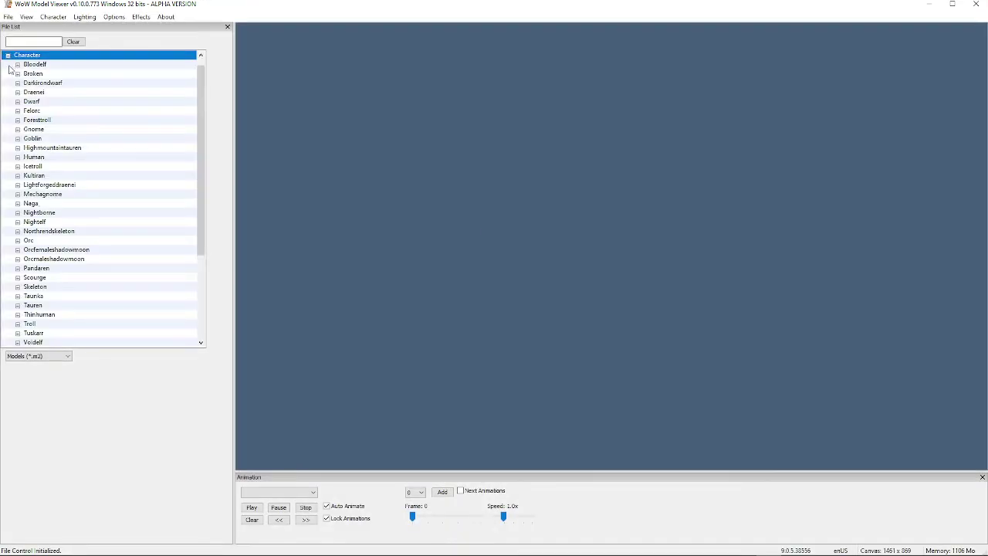
{"action": "left_click", "coordinate": [8, 56]}
{"action": "left_click", "coordinate": [8, 65]}
{"action": "left_click", "coordinate": [17, 65]}
{"action": "left_click", "coordinate": [27, 83]}
{"action": "left_click", "coordinate": [71, 101]}
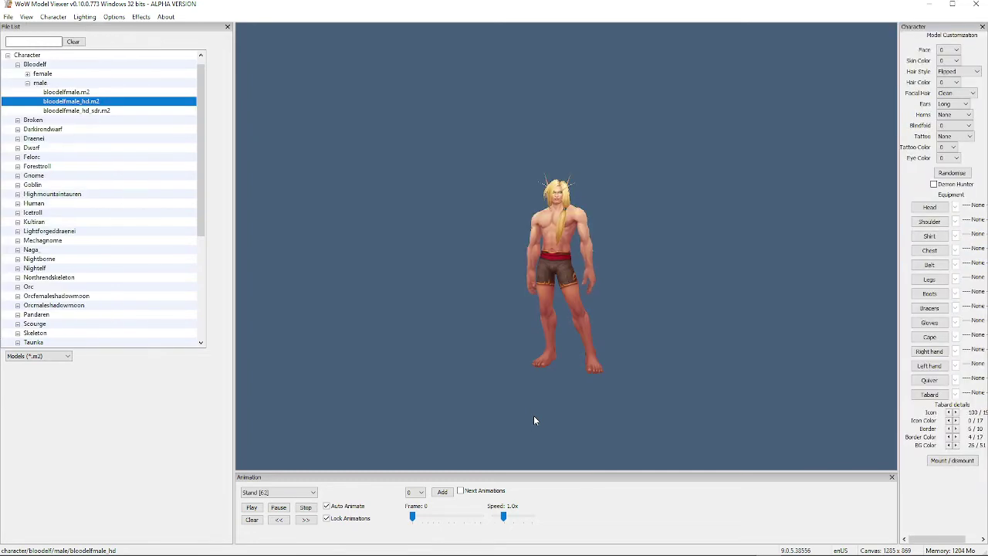
{"action": "left_click_drag", "start_coordinate": [573, 357], "coordinate": [246, 174]}
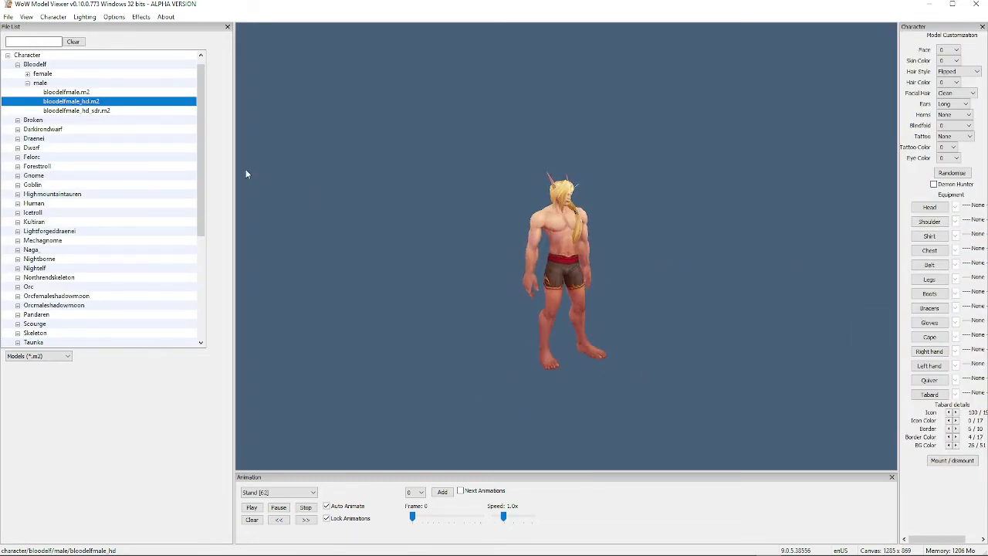
Export the displayed blood elf model as an FBX file named Tutorial_BloodElf in the WowModelViewer folder.
{"action": "left_click", "coordinate": [8, 16]}
{"action": "mouse_move", "coordinate": [26, 17]}
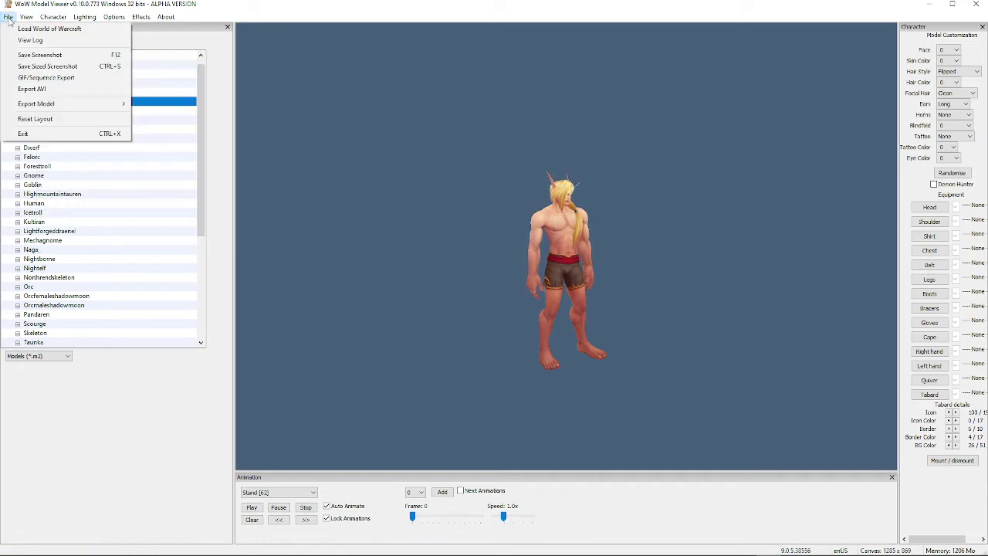
{"action": "mouse_move", "coordinate": [62, 105]}
{"action": "left_click", "coordinate": [184, 126]}
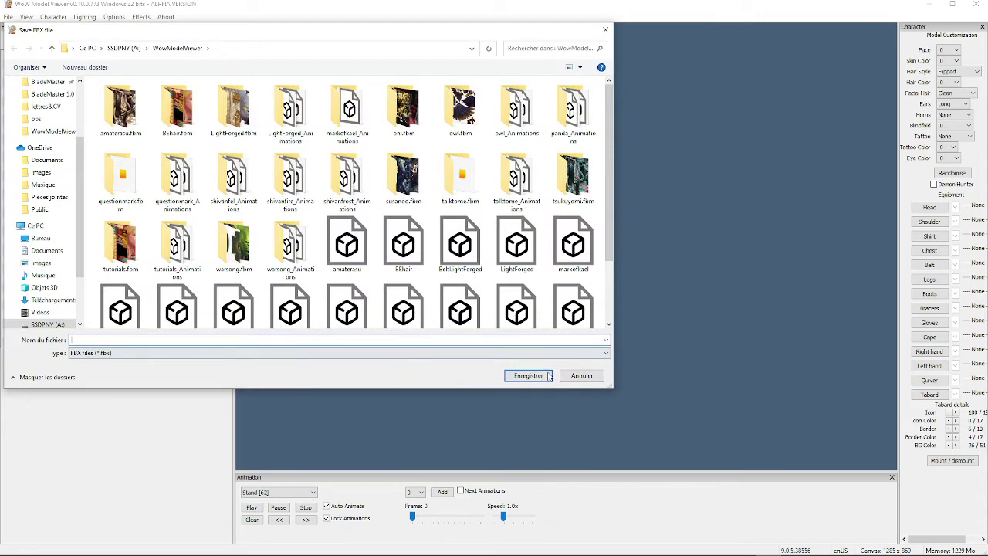
{"action": "left_click", "coordinate": [122, 341]}
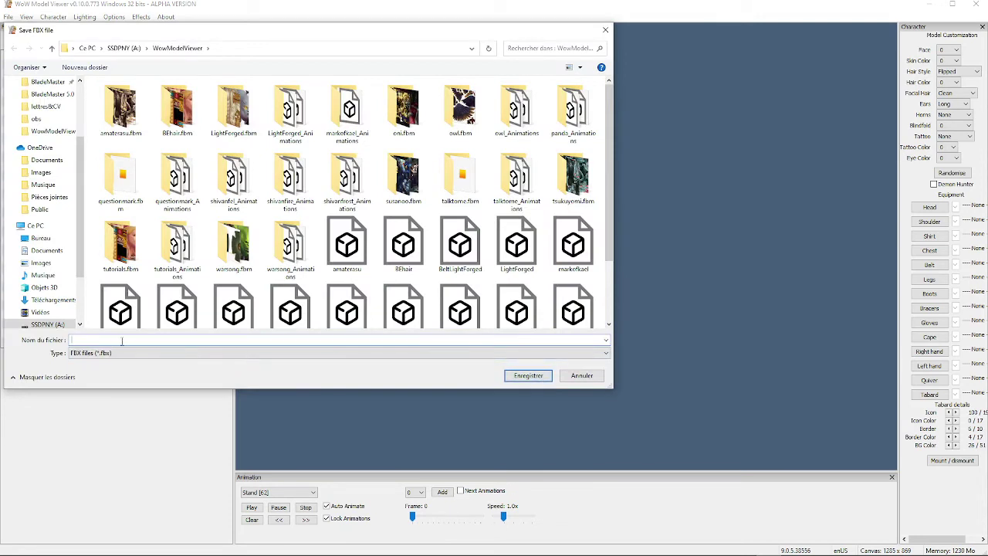
{"action": "type", "text": "tut"}
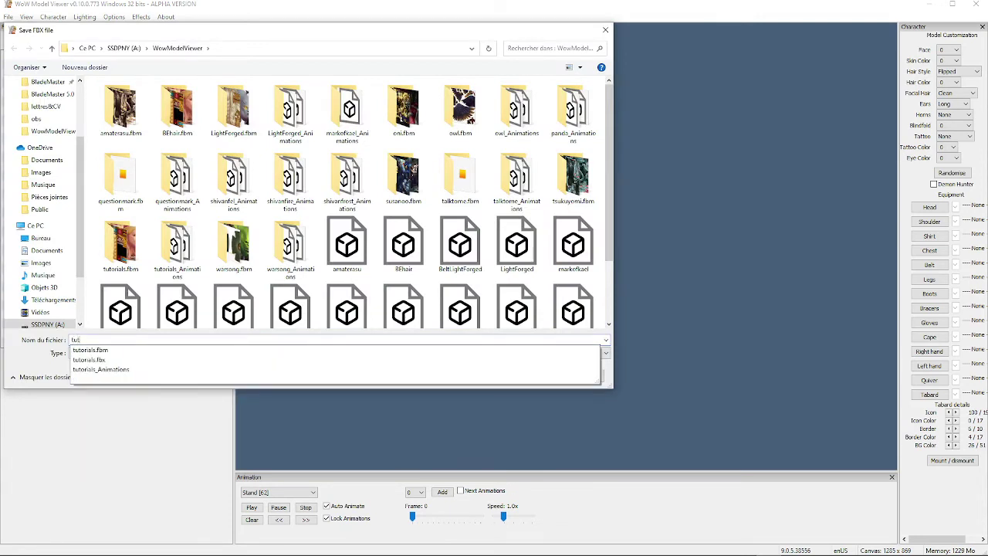
{"action": "type", "text": "or"}
{"action": "key", "text": "BackSpace"}
{"action": "key", "text": "BackSpace"}
{"action": "key", "text": "BackSpace"}
{"action": "key", "text": "BackSpace"}
{"action": "key", "text": "BackSpace"}
{"action": "type", "text": "BloodElf"}
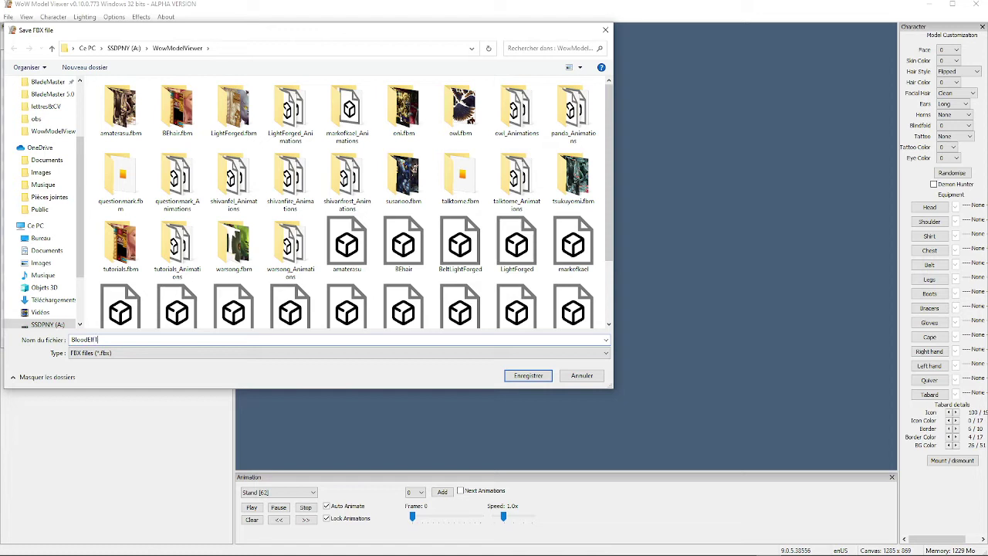
{"action": "type", "text": "tut"}
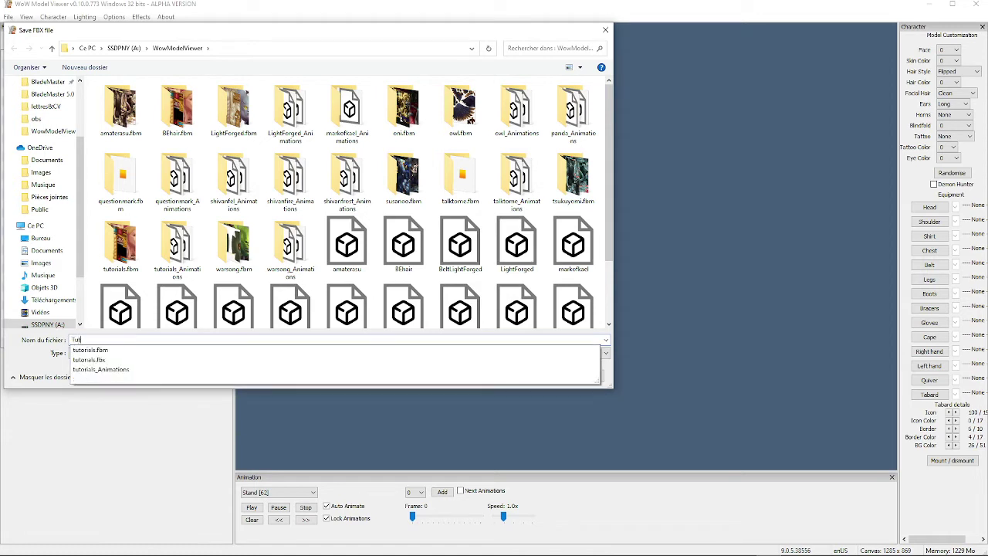
{"action": "type", "text": "orial_BloodElf"}
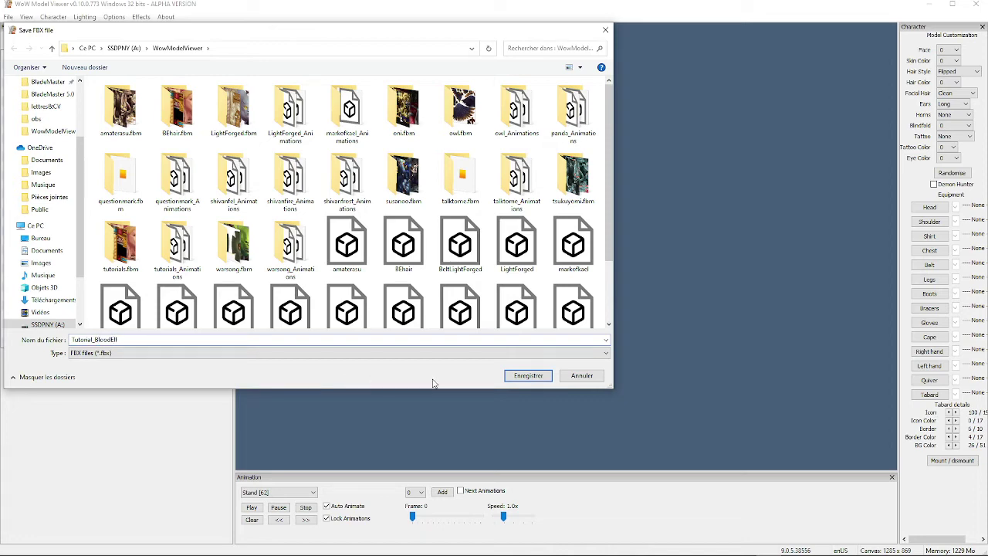
{"action": "left_click", "coordinate": [528, 375]}
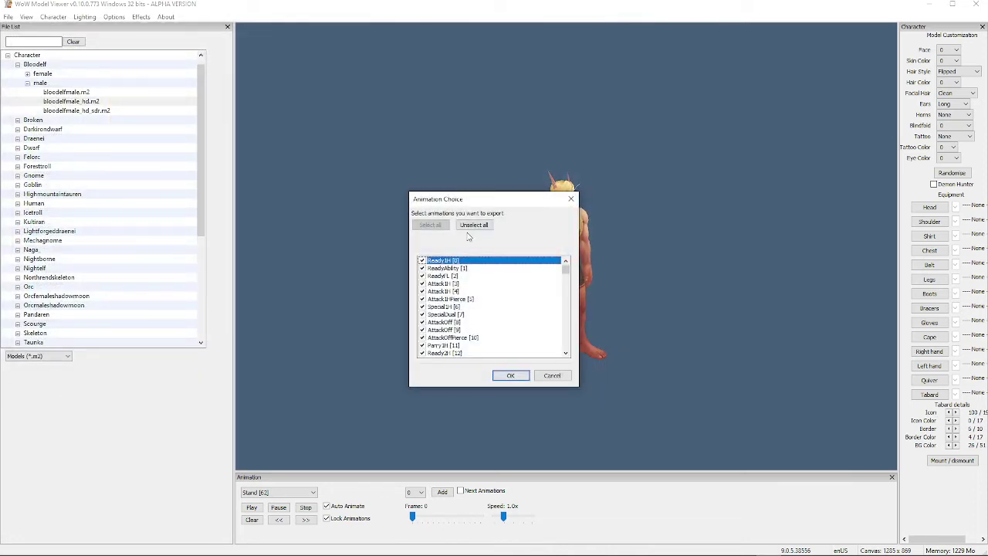
Deselect all animations for the export and enlarge the Animation Choice dialog to the full screen height.
{"action": "left_click", "coordinate": [473, 224]}
{"action": "scroll", "coordinate": [486, 320], "scroll_direction": "down", "scroll_amount": 3}
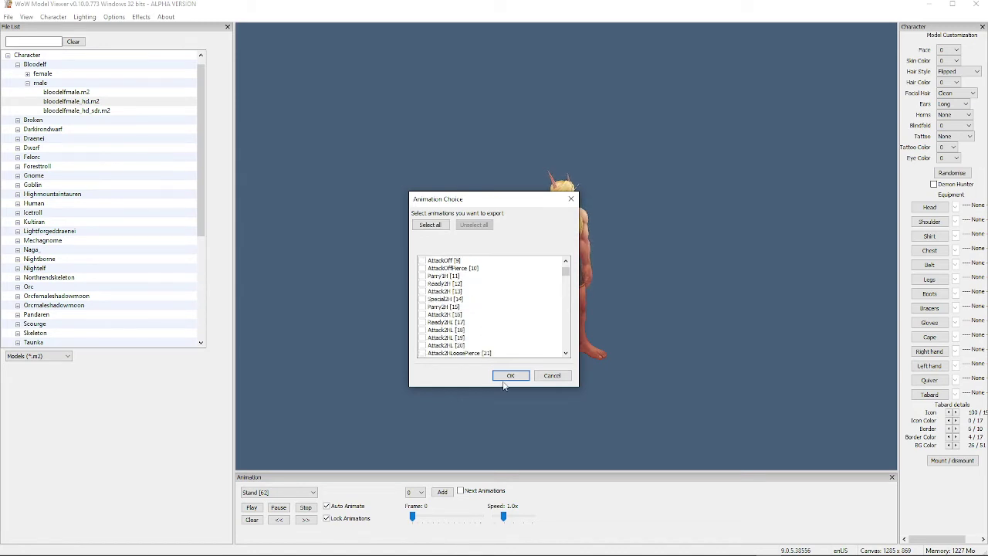
{"action": "double_click", "coordinate": [482, 192]}
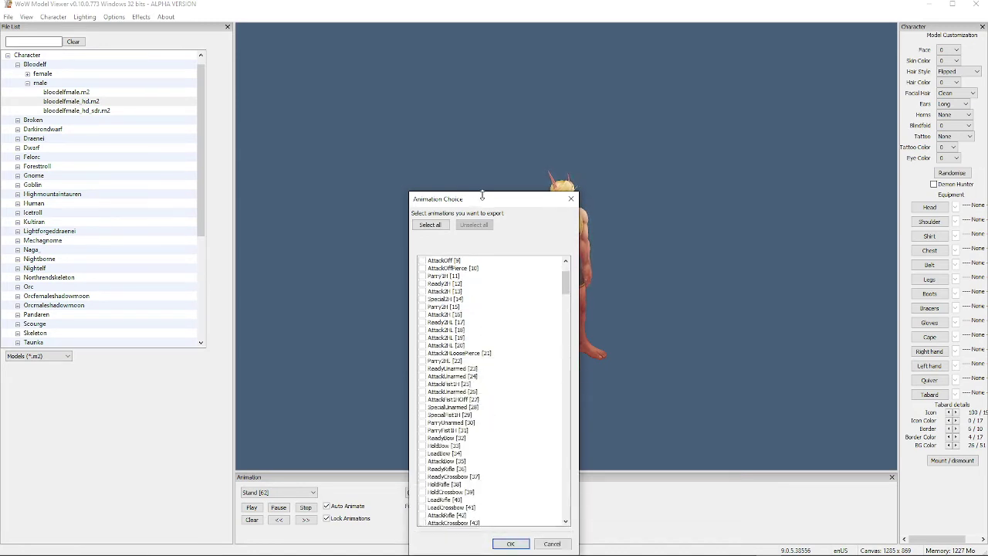
{"action": "left_click_drag", "start_coordinate": [482, 195], "coordinate": [482, 3]}
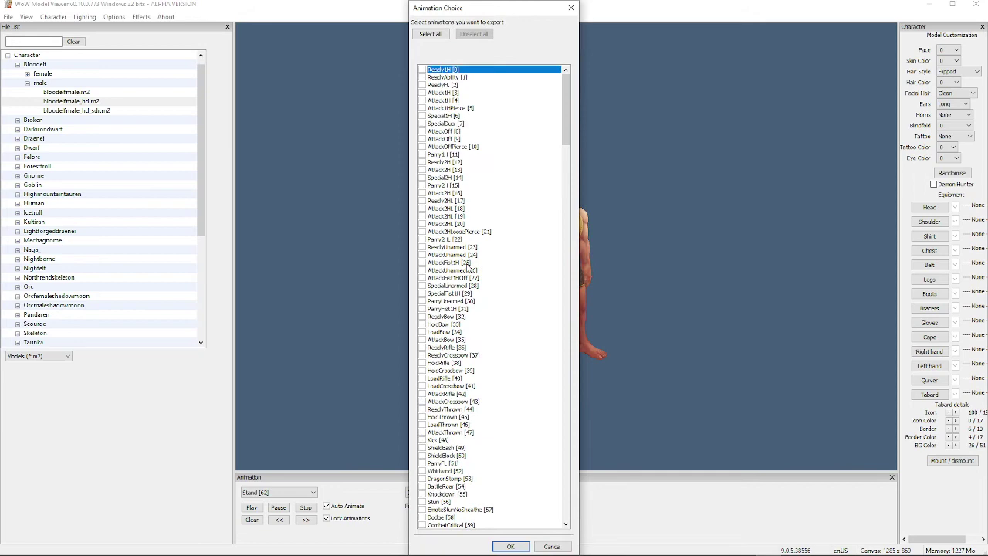
Include the animations Stand [62], Run [66], Walk [67], JumpStart [76], JumpEnd [77], Jump [78] and JumpLandRun [80] in the export.
{"action": "scroll", "coordinate": [466, 268], "scroll_direction": "down", "scroll_amount": 9}
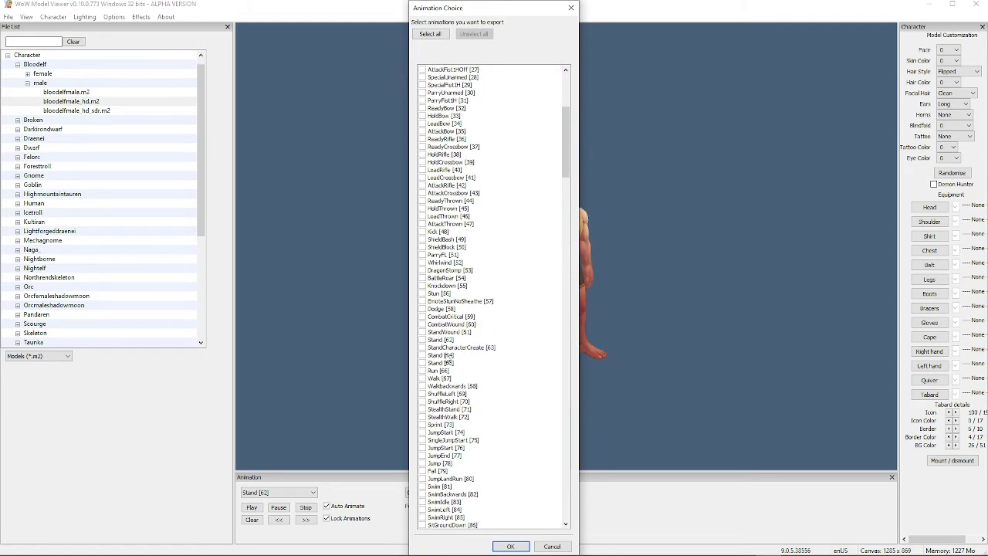
{"action": "left_click", "coordinate": [422, 340]}
{"action": "left_click", "coordinate": [423, 372]}
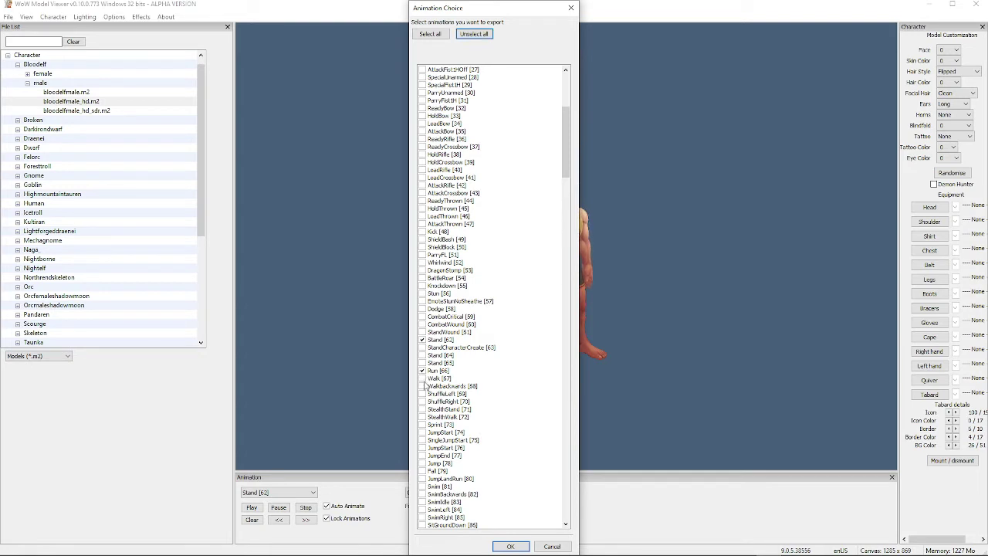
{"action": "left_click", "coordinate": [422, 380]}
{"action": "left_click", "coordinate": [422, 448]}
{"action": "left_click", "coordinate": [423, 456]}
Add the ShuffleLeft [69], ShuffleRight [70] and Sprint [73] animations to the export selection.
{"action": "scroll", "coordinate": [463, 483], "scroll_direction": "up", "scroll_amount": 9}
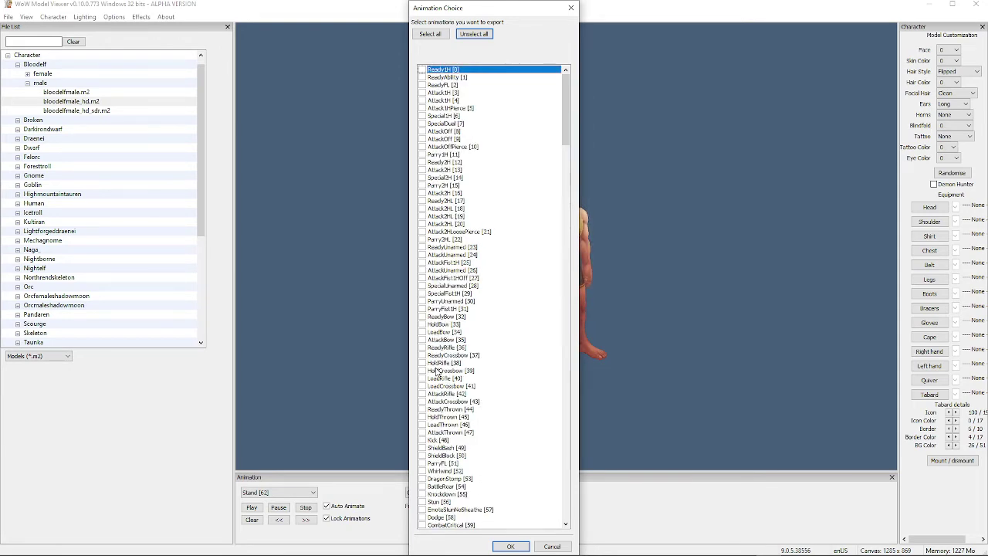
{"action": "scroll", "coordinate": [438, 373], "scroll_direction": "down", "scroll_amount": 15}
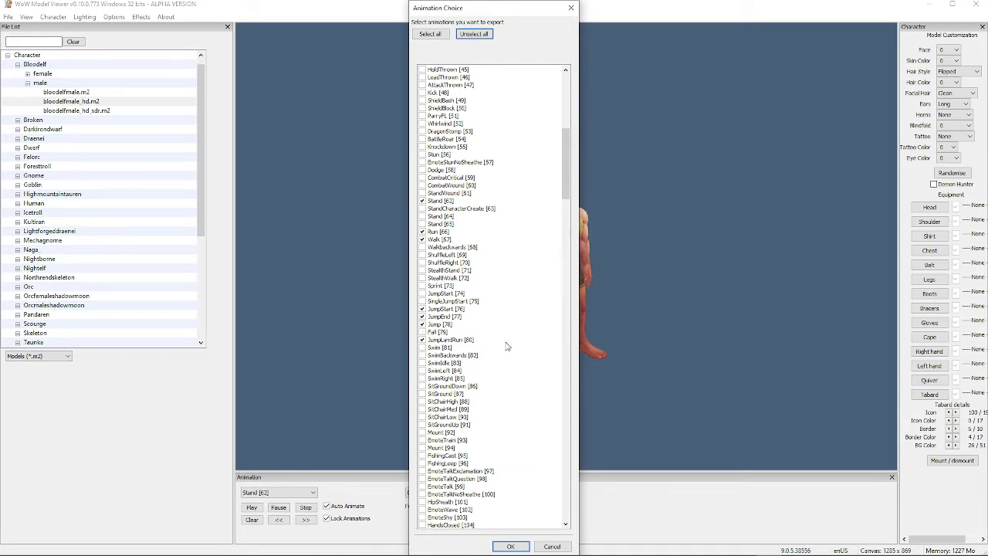
{"action": "scroll", "coordinate": [453, 376], "scroll_direction": "up", "scroll_amount": 3}
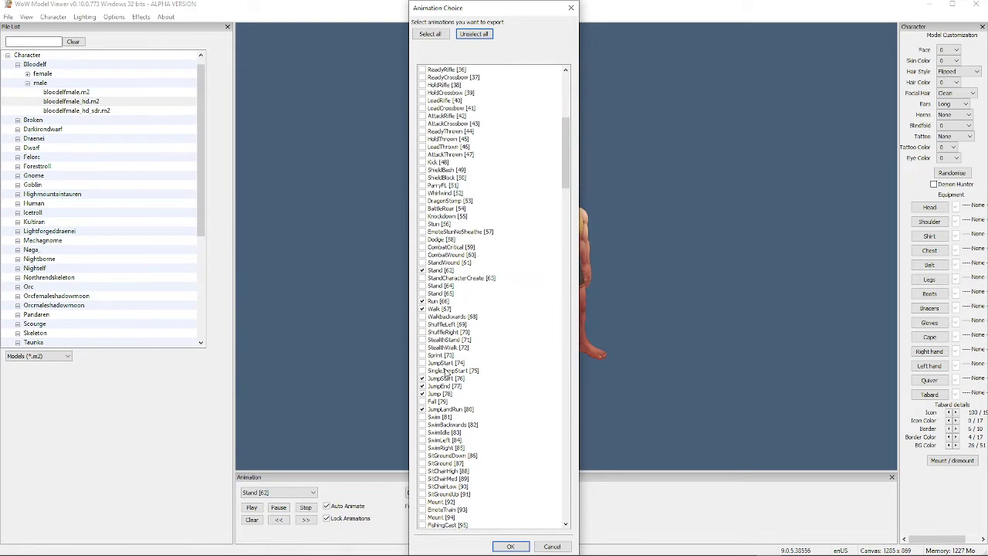
{"action": "scroll", "coordinate": [446, 374], "scroll_direction": "up", "scroll_amount": 1}
{"action": "left_click", "coordinate": [423, 348]}
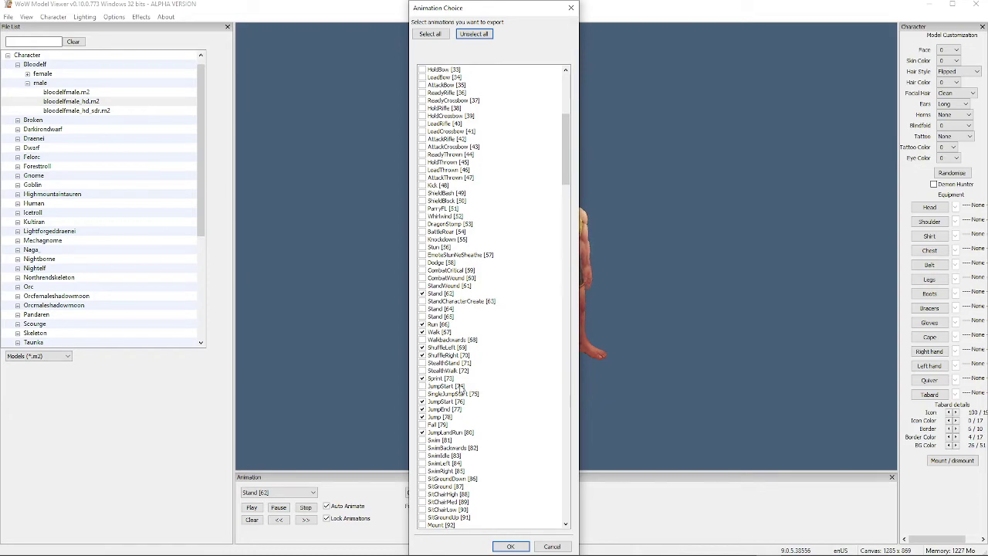
Look through the combat, emote and spell animations in the list for others worth exporting.
{"action": "scroll", "coordinate": [456, 375], "scroll_direction": "up", "scroll_amount": 2}
{"action": "scroll", "coordinate": [425, 335], "scroll_direction": "up", "scroll_amount": 3}
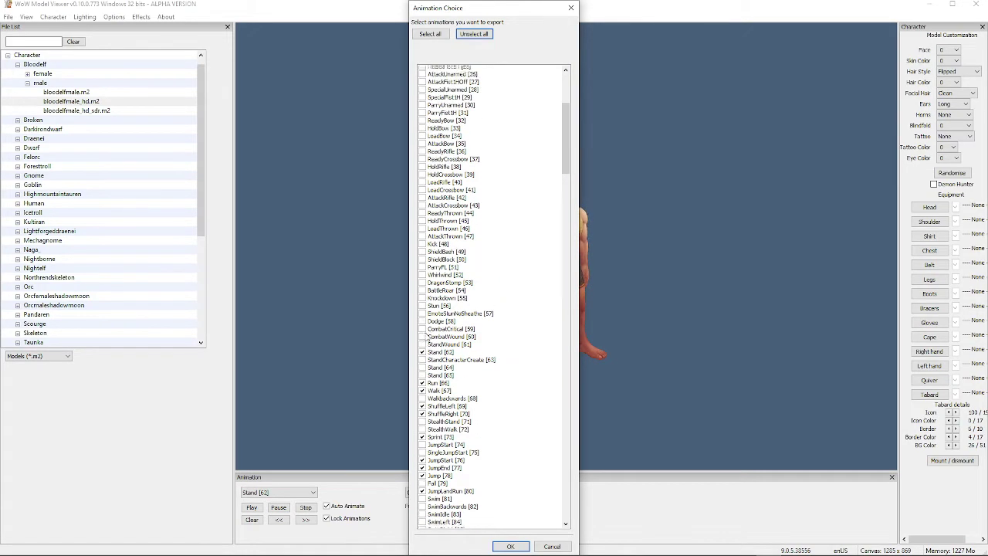
{"action": "scroll", "coordinate": [425, 335], "scroll_direction": "up", "scroll_amount": 4}
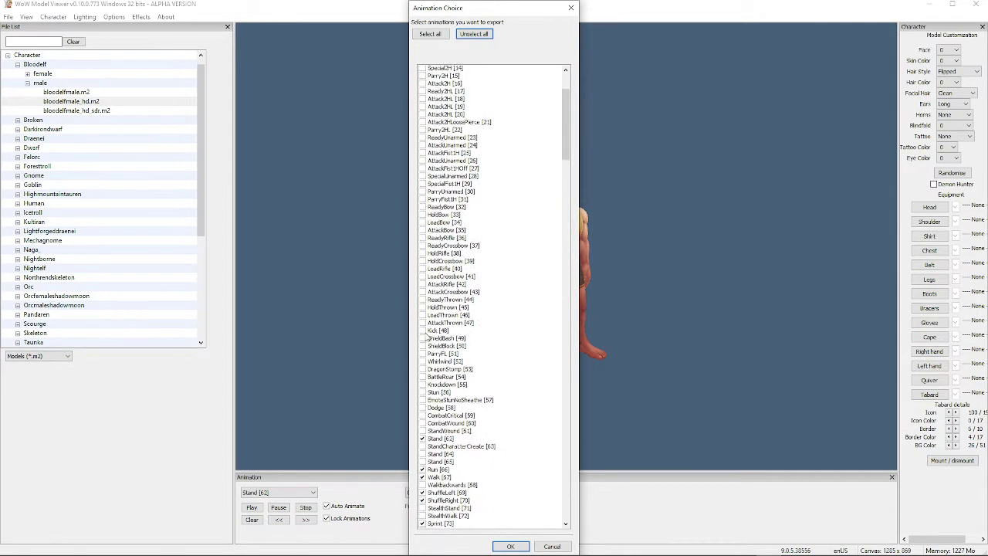
{"action": "scroll", "coordinate": [425, 335], "scroll_direction": "up", "scroll_amount": 2}
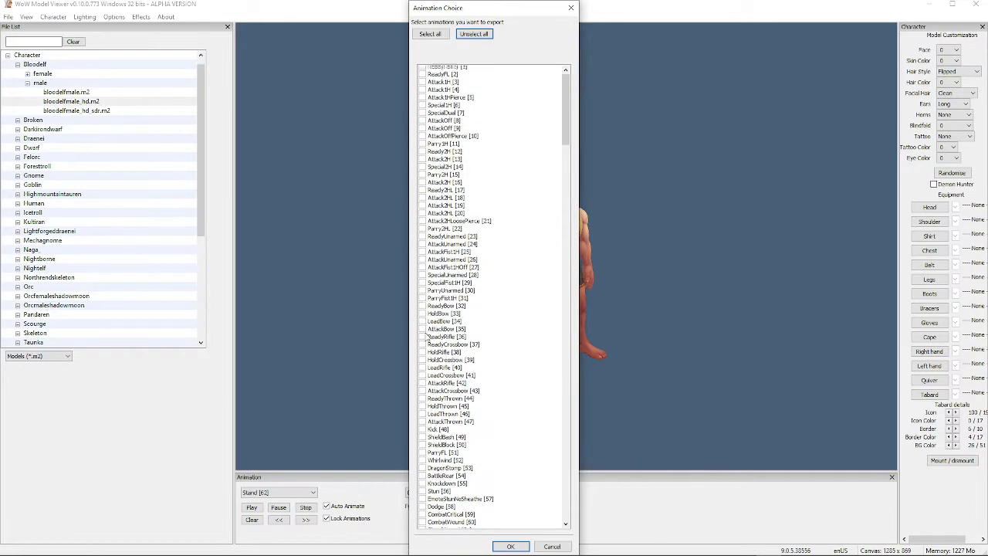
{"action": "scroll", "coordinate": [426, 335], "scroll_direction": "down", "scroll_amount": 16}
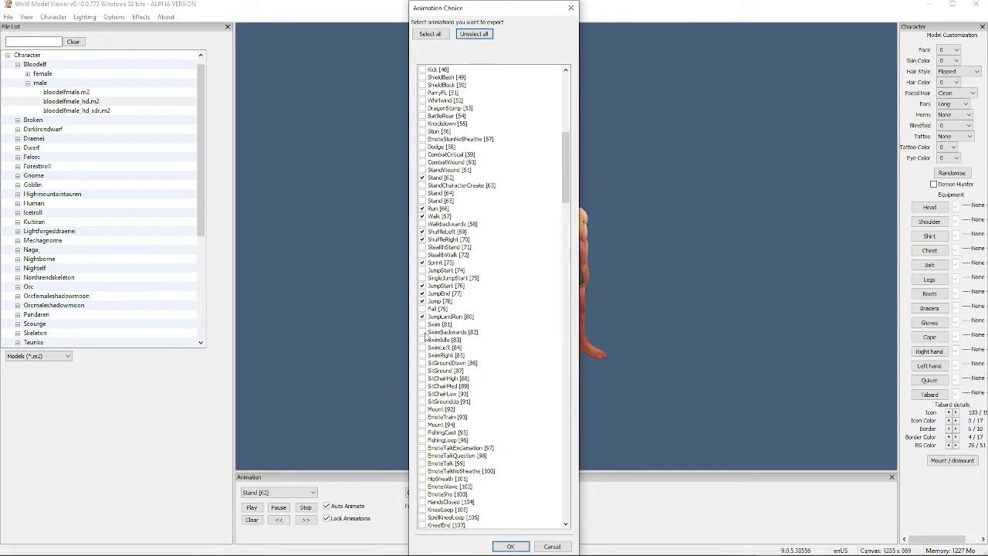
{"action": "scroll", "coordinate": [426, 335], "scroll_direction": "up", "scroll_amount": 16}
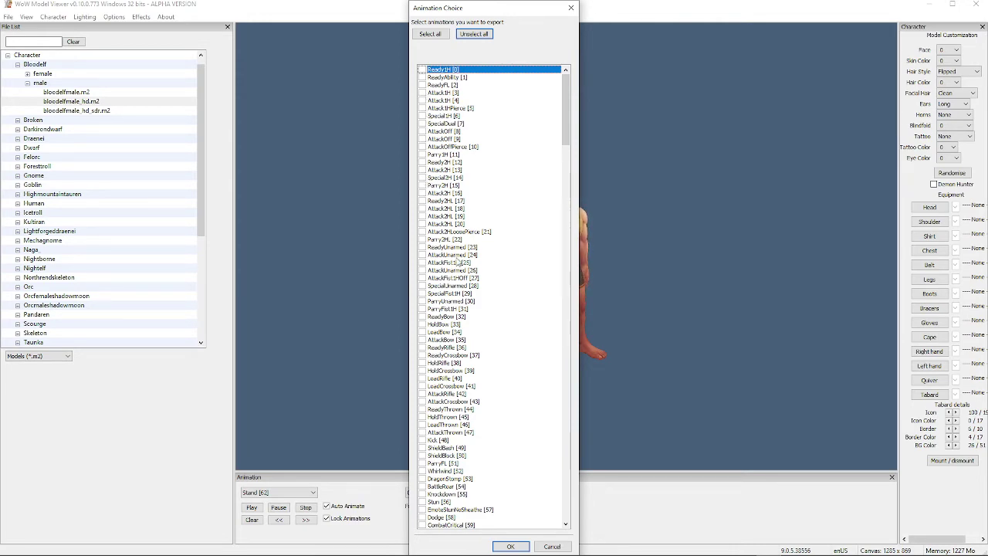
{"action": "scroll", "coordinate": [458, 261], "scroll_direction": "down", "scroll_amount": 12}
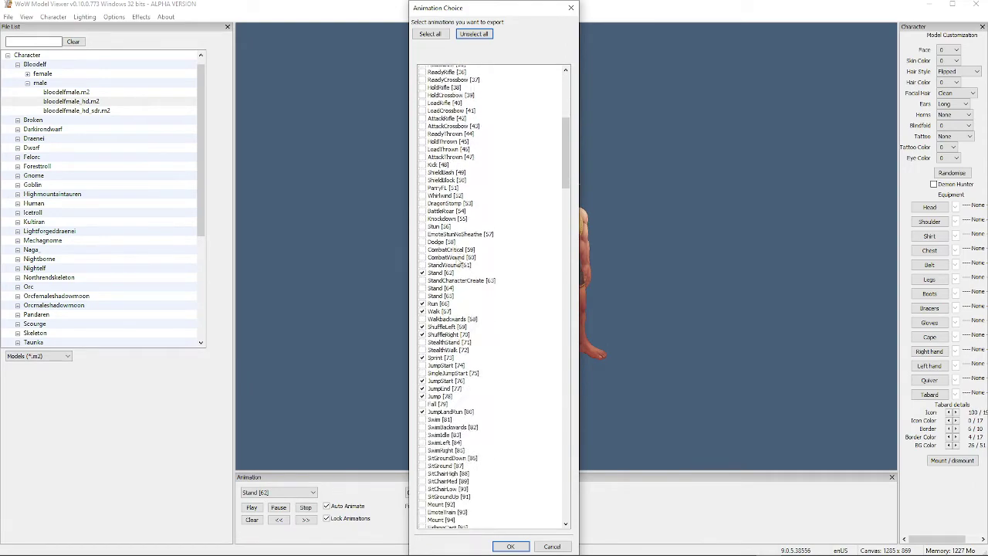
{"action": "scroll", "coordinate": [460, 264], "scroll_direction": "down", "scroll_amount": 20}
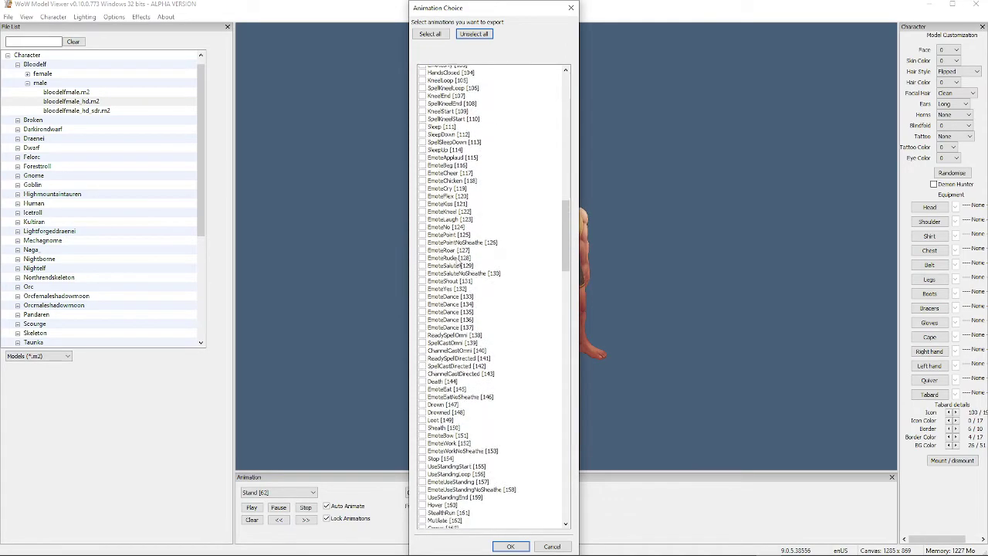
{"action": "scroll", "coordinate": [461, 265], "scroll_direction": "down", "scroll_amount": 9}
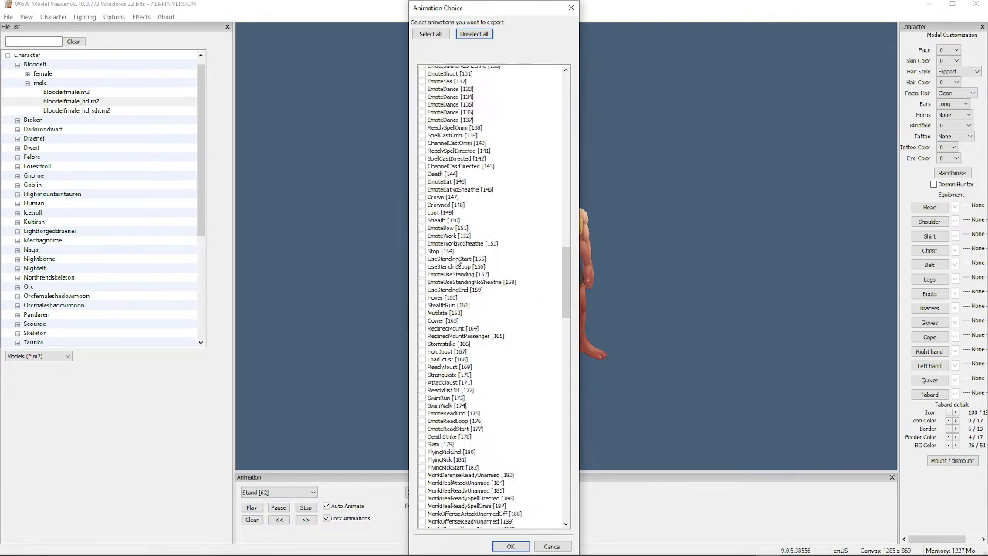
{"action": "scroll", "coordinate": [461, 265], "scroll_direction": "down", "scroll_amount": 3}
Add DHGlide, DHMeteorStrike, CombatAbilityGlvBig02, FelRushEnd and all animations from BackFlipLoop [246] to DoubleJumpStart [252] to the export selection.
{"action": "left_click_drag", "start_coordinate": [565, 300], "coordinate": [573, 437]}
{"action": "scroll", "coordinate": [461, 245], "scroll_direction": "up", "scroll_amount": 1}
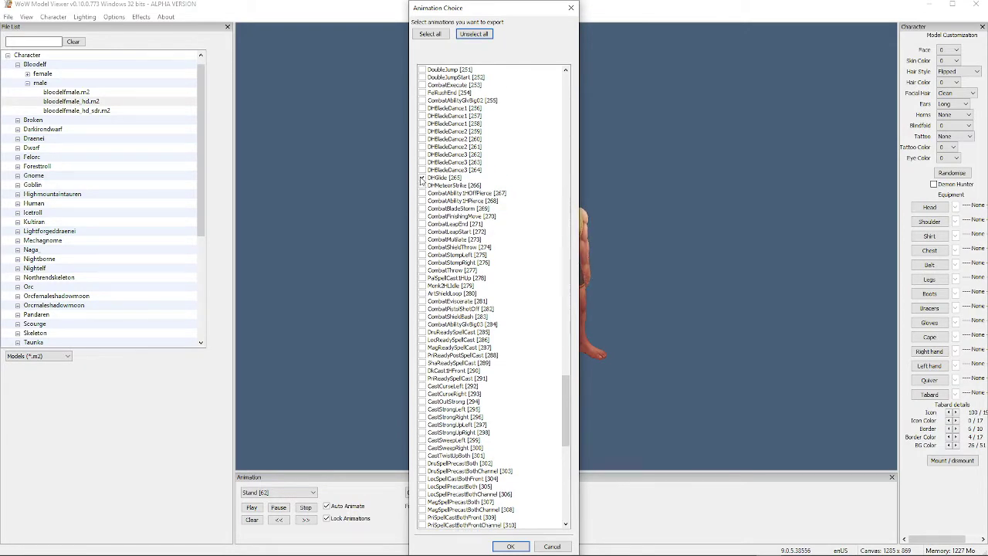
{"action": "left_click", "coordinate": [423, 179]}
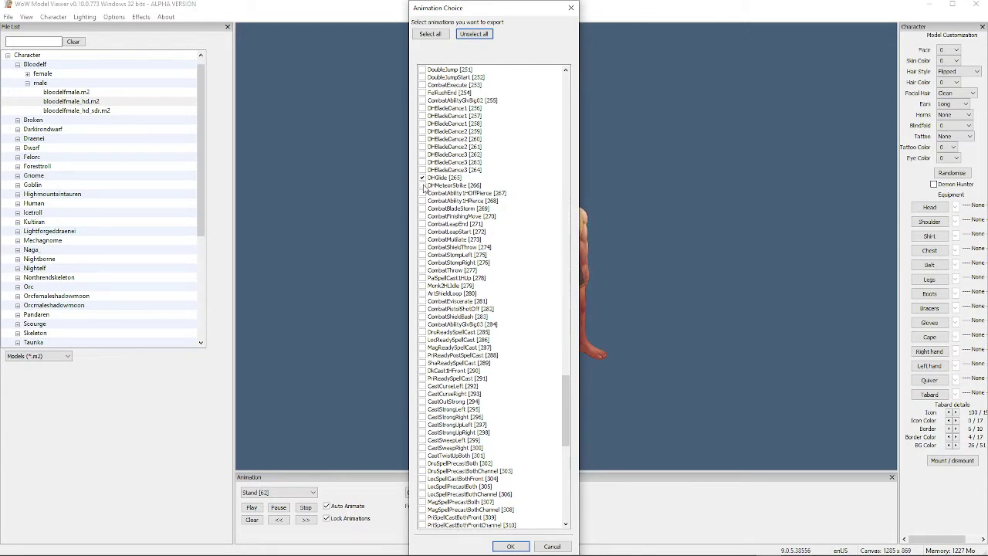
{"action": "left_click", "coordinate": [423, 93]}
{"action": "scroll", "coordinate": [423, 104], "scroll_direction": "up", "scroll_amount": 2}
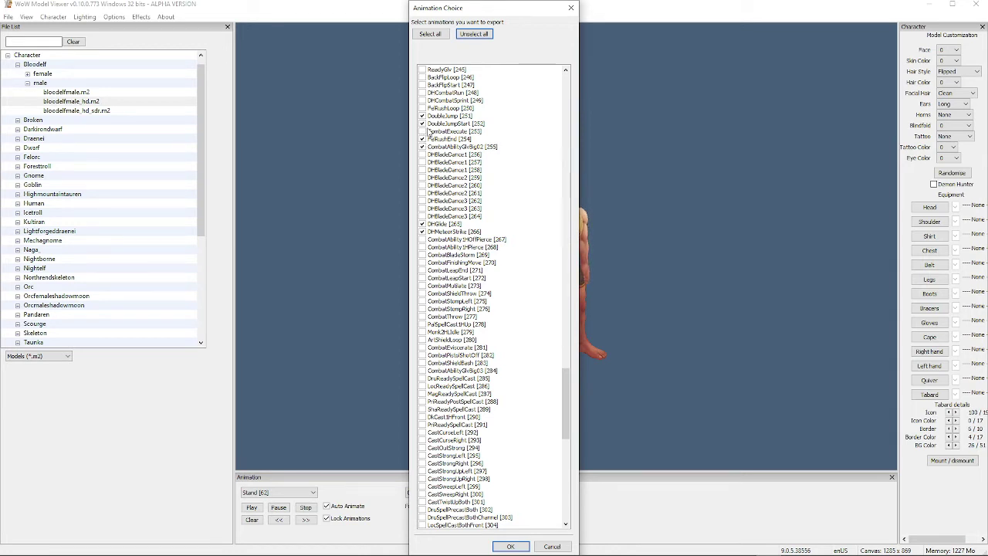
{"action": "left_click", "coordinate": [423, 101]}
{"action": "left_click", "coordinate": [423, 92]}
{"action": "scroll", "coordinate": [429, 85], "scroll_direction": "up", "scroll_amount": 1}
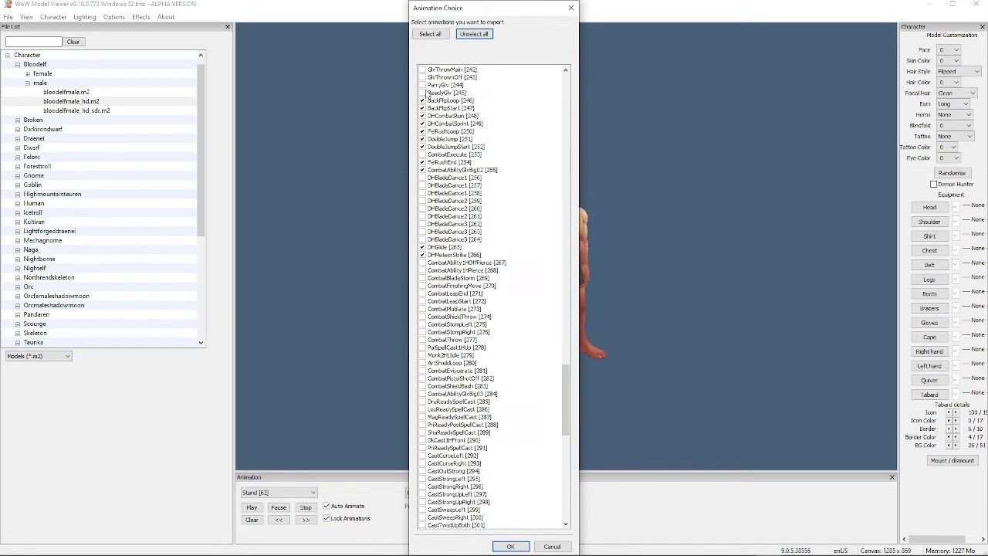
Add CombatWhirlwind, GlvThrowMain, GlvThrownOff, ParryGlv and ReadyGlv to the selection, and complete the FBX export.
{"action": "left_click", "coordinate": [422, 85]}
{"action": "scroll", "coordinate": [423, 108], "scroll_direction": "up", "scroll_amount": 2}
{"action": "left_click", "coordinate": [422, 115]}
{"action": "left_click", "coordinate": [422, 124]}
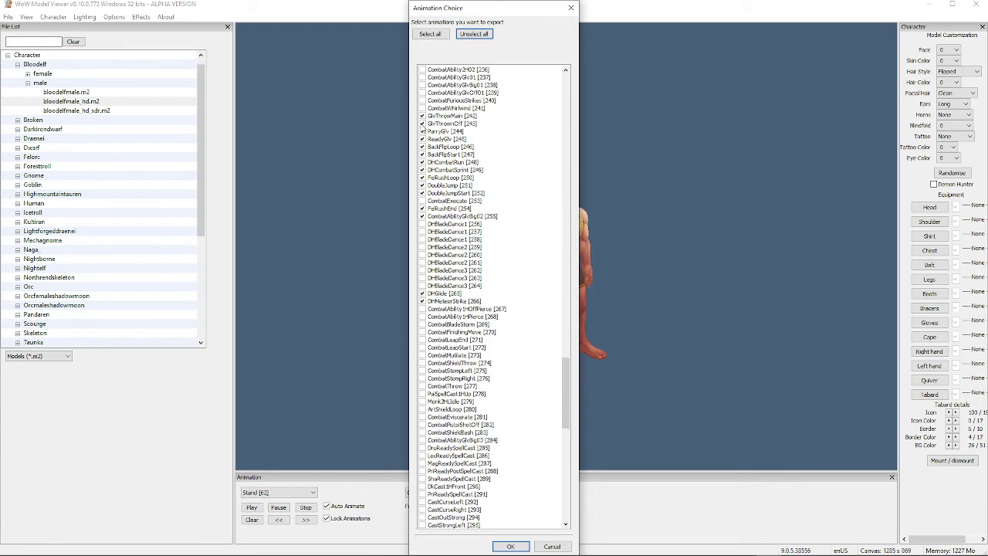
{"action": "left_click", "coordinate": [422, 108]}
{"action": "left_click", "coordinate": [422, 278]}
{"action": "left_click", "coordinate": [423, 278]}
{"action": "left_click_drag", "start_coordinate": [565, 396], "coordinate": [579, 370]}
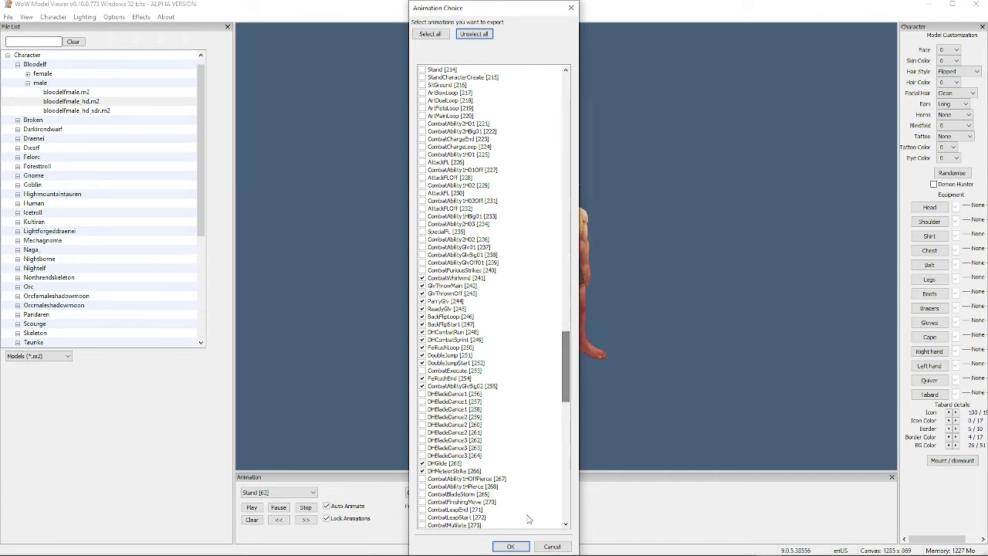
{"action": "left_click", "coordinate": [498, 545]}
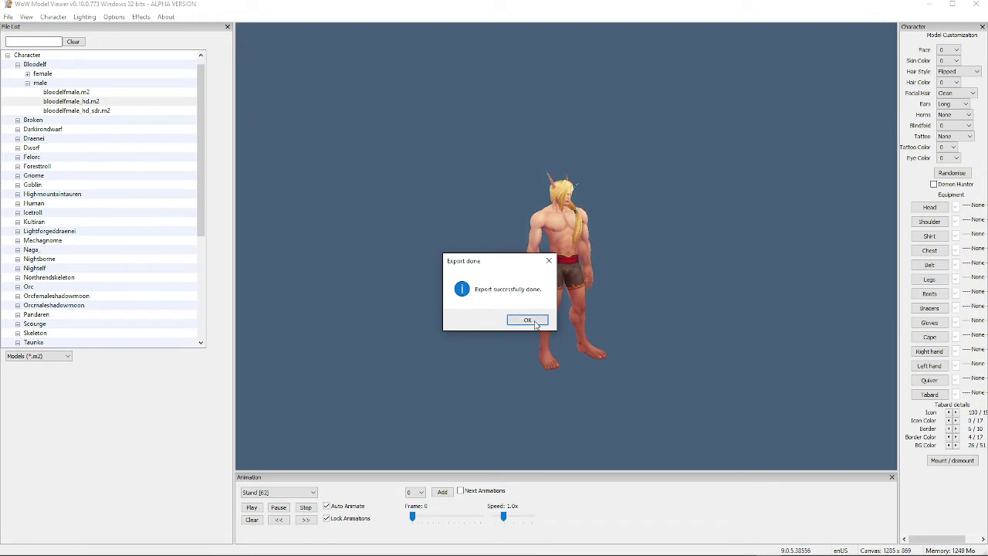
{"action": "left_click", "coordinate": [528, 320]}
Leave WoW Model Viewer and switch back to the MyWarcraftTutorials project in Unreal Editor.
{"action": "left_click", "coordinate": [136, 111]}
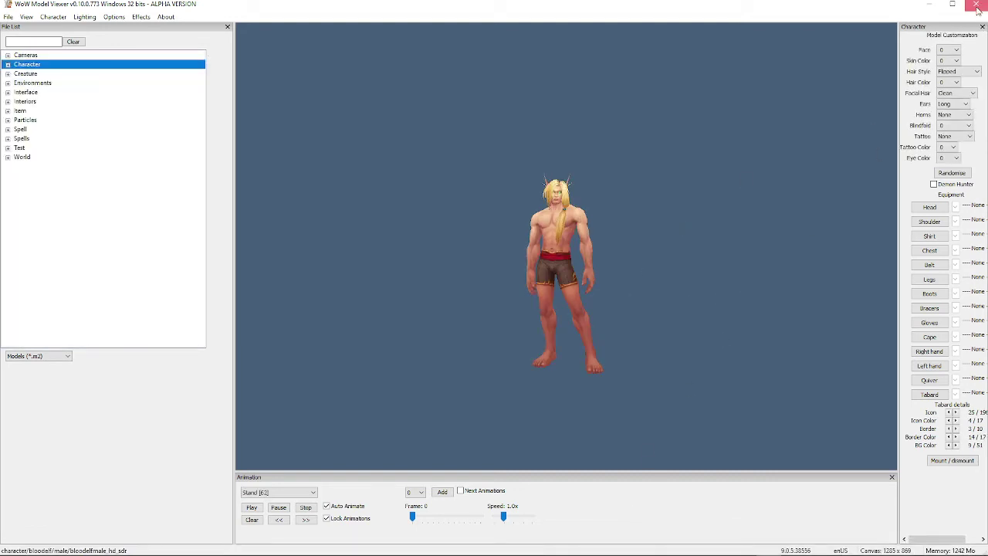
{"action": "left_click", "coordinate": [743, 545]}
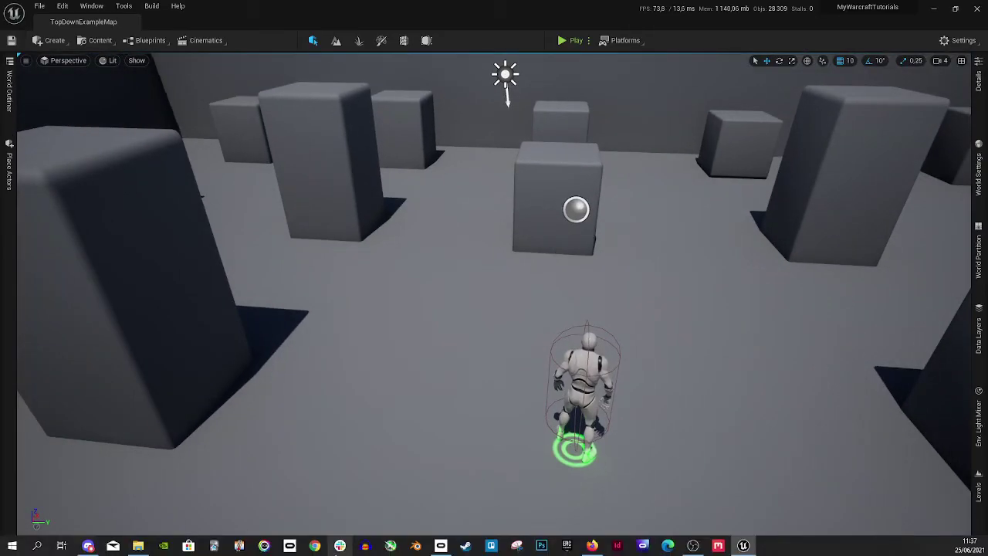
{"action": "left_click", "coordinate": [137, 546]}
{"action": "left_click", "coordinate": [121, 328]}
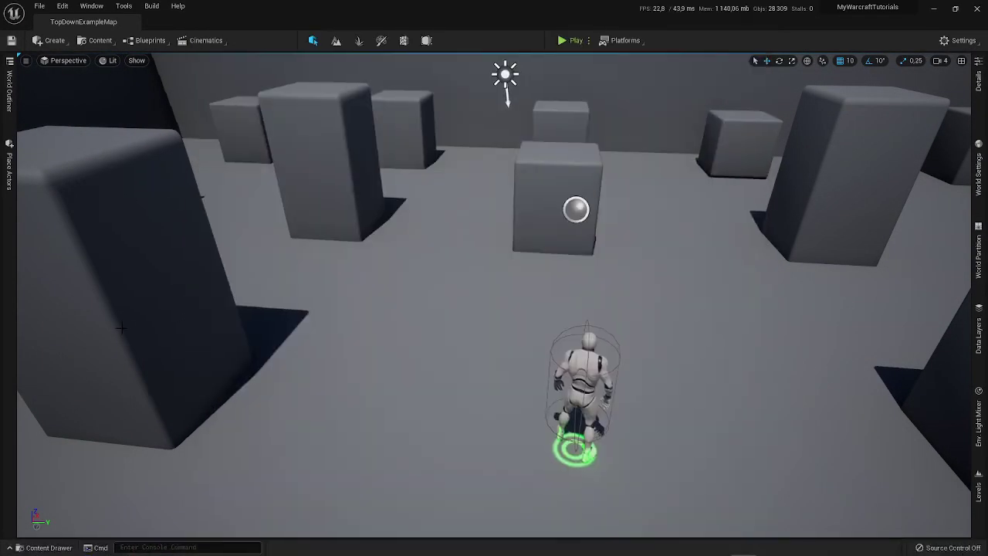
{"action": "right_click_drag", "start_coordinate": [121, 328], "coordinate": [232, 297]}
{"action": "right_click_drag", "start_coordinate": [412, 299], "coordinate": [306, 343]}
{"action": "key", "text": "q"}
{"action": "mouse_move", "coordinate": [586, 232]}
{"action": "right_mouse_down"}
{"action": "mouse_move", "coordinate": [564, 240]}
{"action": "mouse_move", "coordinate": [582, 225]}
{"action": "right_mouse_up"}
Show the project's content folders and select the Tutorial_BloodElf FBX file in the WowModelViewer folder of File Explorer.
{"action": "key", "text": "ctrl+space"}
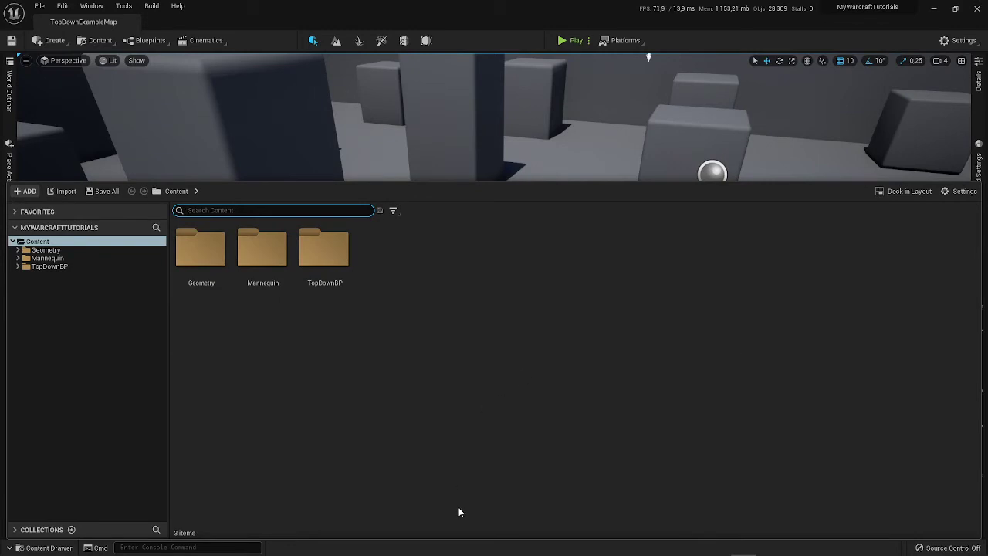
{"action": "key", "text": "alt+Tab"}
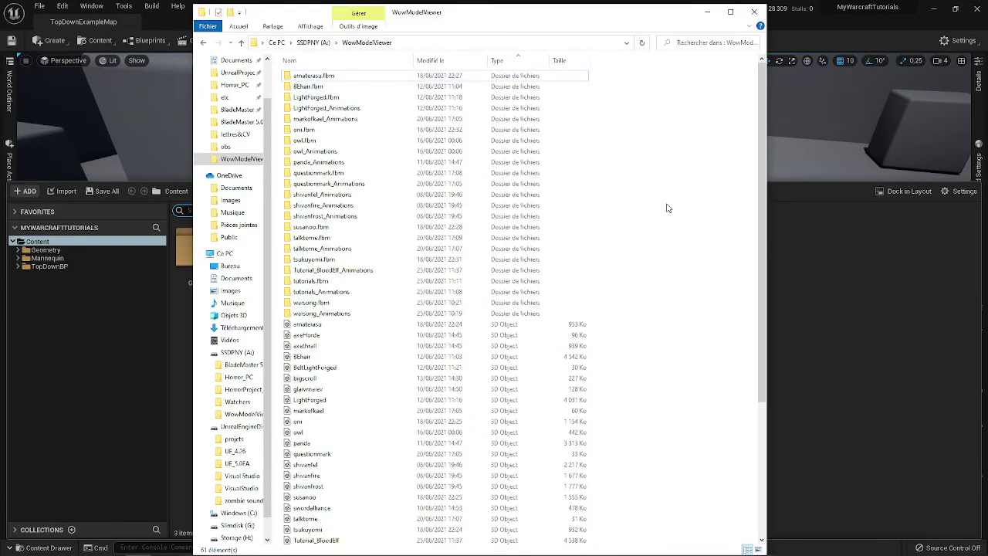
{"action": "left_click_drag", "start_coordinate": [531, 24], "coordinate": [661, 18]}
{"action": "scroll", "coordinate": [512, 383], "scroll_direction": "down", "scroll_amount": 6}
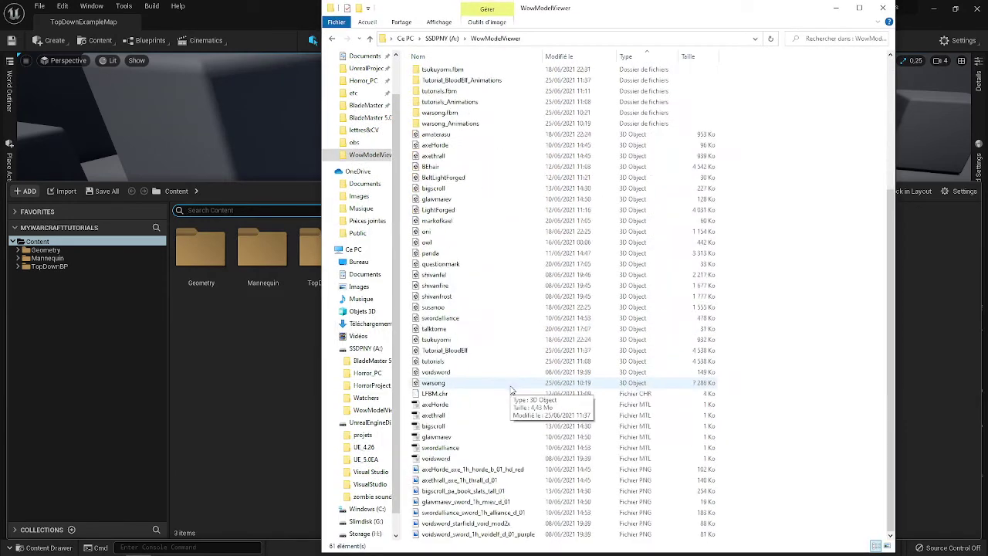
{"action": "left_click", "coordinate": [444, 352]}
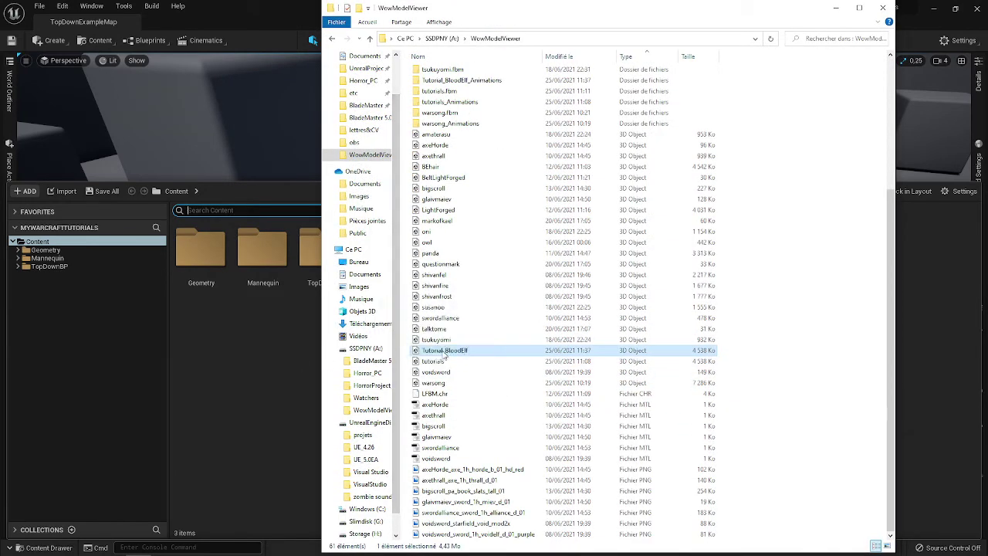
Create a folder named Tutorial in the project's Content folder.
{"action": "right_click", "coordinate": [286, 357]}
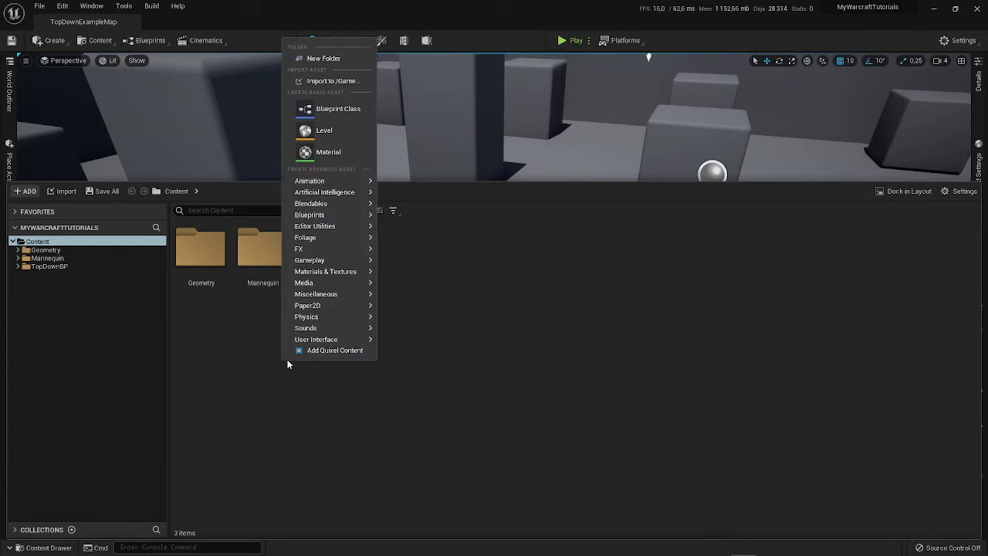
{"action": "left_click", "coordinate": [340, 60]}
{"action": "type", "text": "Tutorial"}
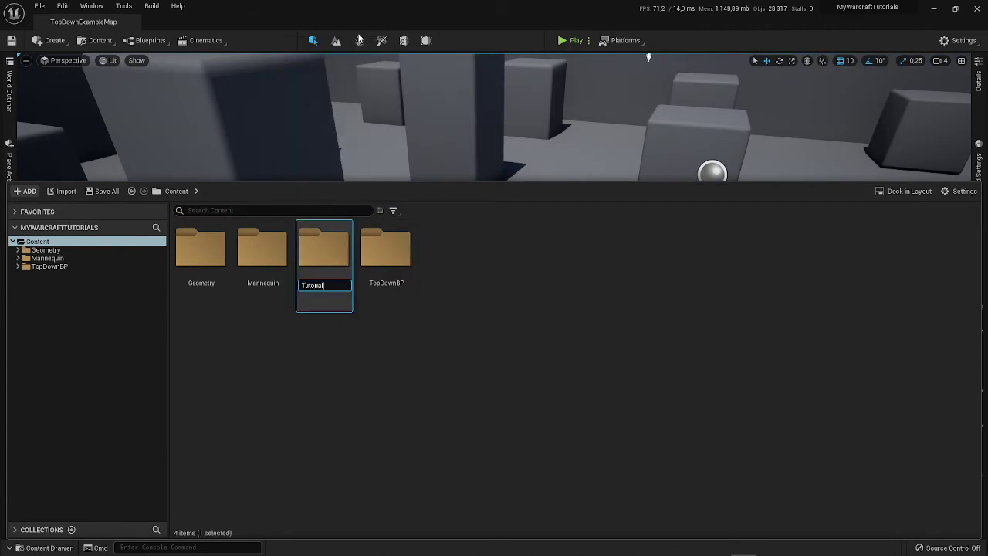
{"action": "key", "text": "Return"}
{"action": "double_click", "coordinate": [321, 251]}
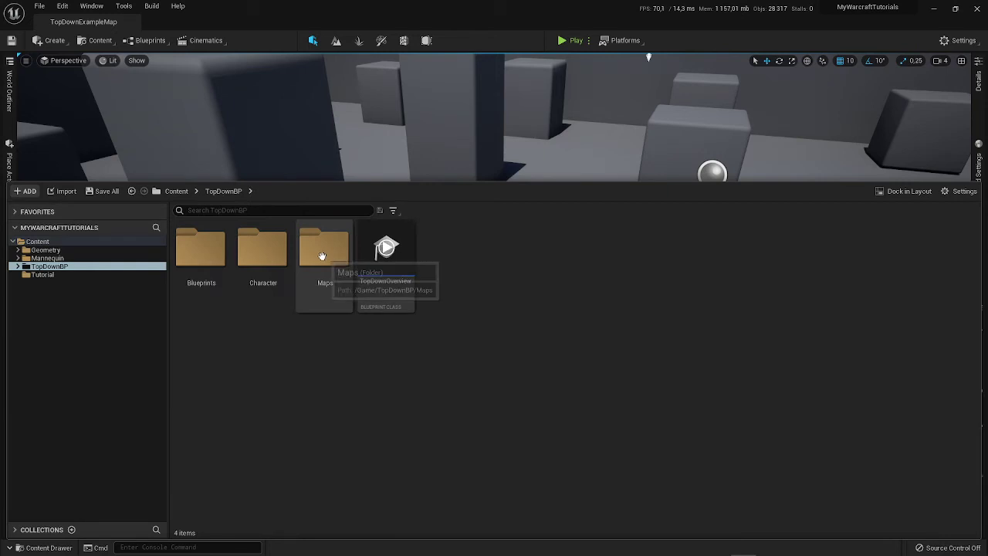
Create a BloodElf folder inside the Tutorial folder and open it.
{"action": "left_click", "coordinate": [76, 275]}
{"action": "right_click", "coordinate": [288, 298]}
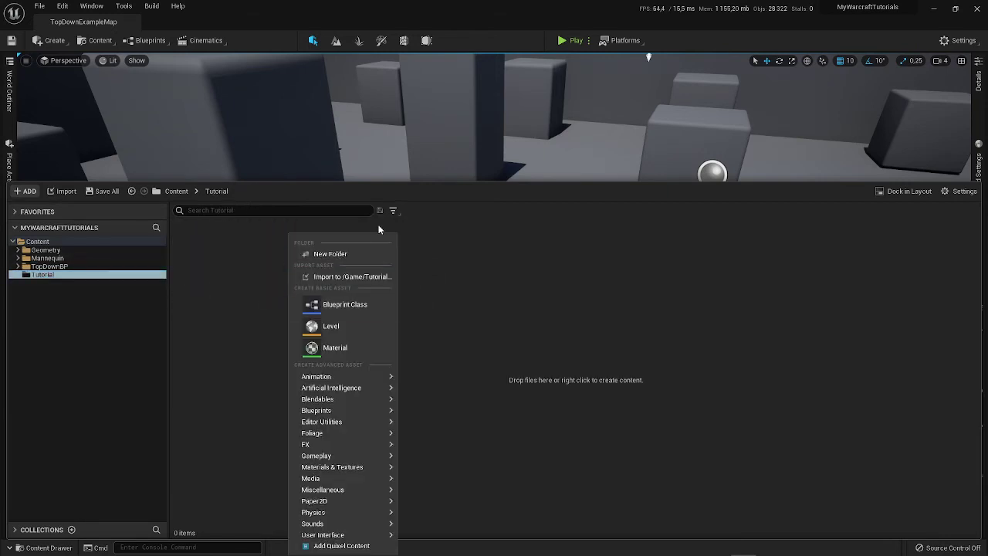
{"action": "left_click", "coordinate": [355, 255]}
{"action": "type", "text": "B"}
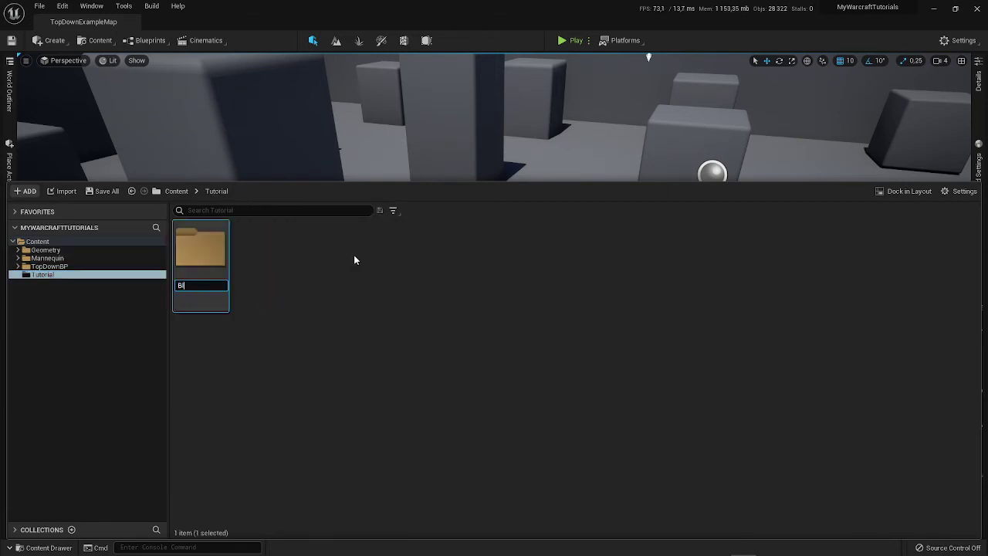
{"action": "type", "text": "loodElf"}
{"action": "key", "text": "Return"}
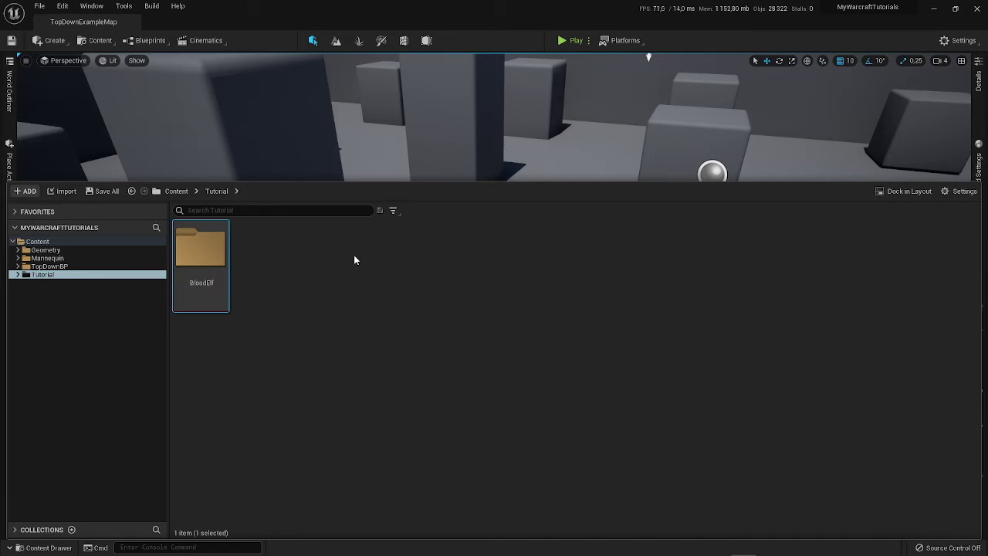
{"action": "double_click", "coordinate": [221, 263]}
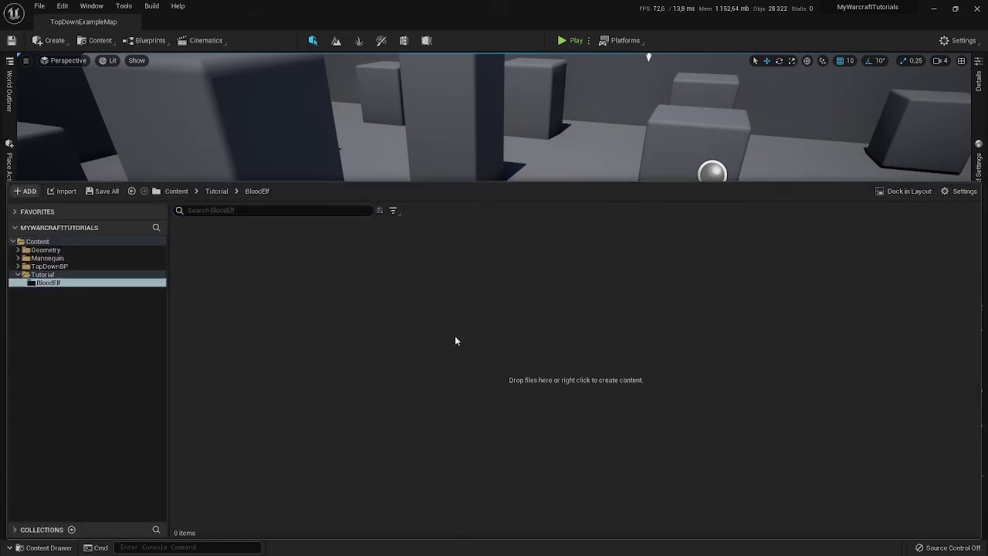
Import the Tutorial_BloodElf FBX into the BloodElf folder as a skeletal mesh with uniform scale 1.75, and save all imported assets.
{"action": "key", "text": "alt+Tab"}
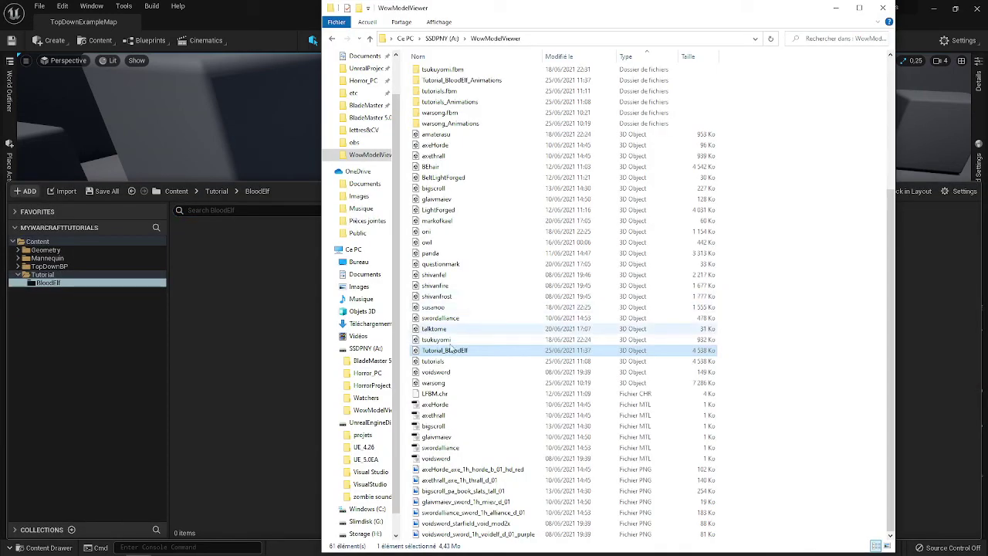
{"action": "left_click_drag", "start_coordinate": [263, 326], "coordinate": [263, 326]}
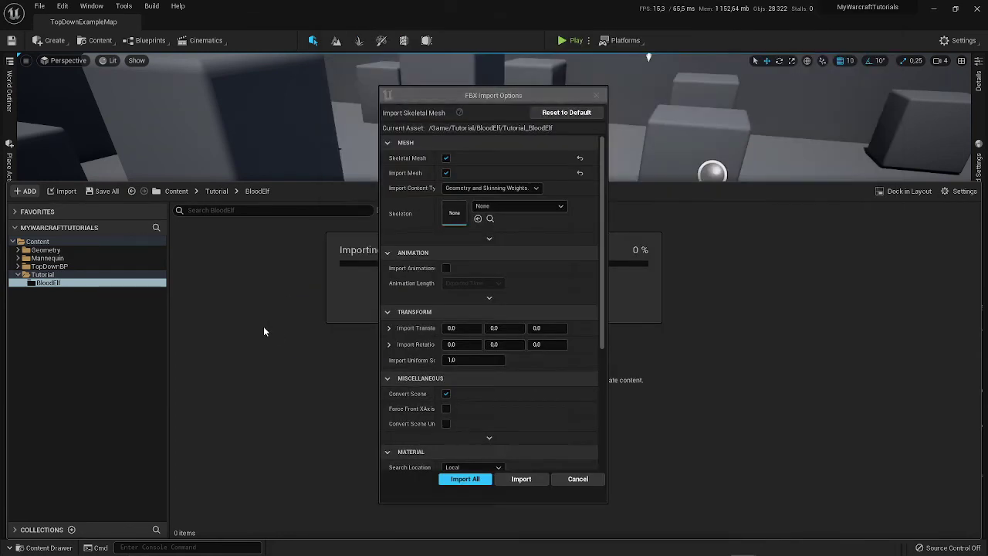
{"action": "left_click", "coordinate": [467, 359]}
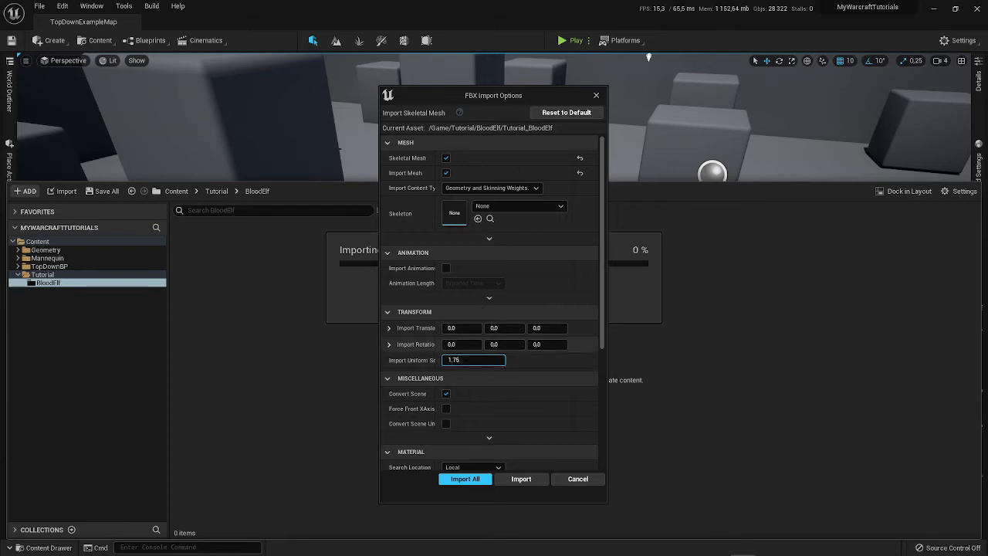
{"action": "left_click", "coordinate": [466, 479]}
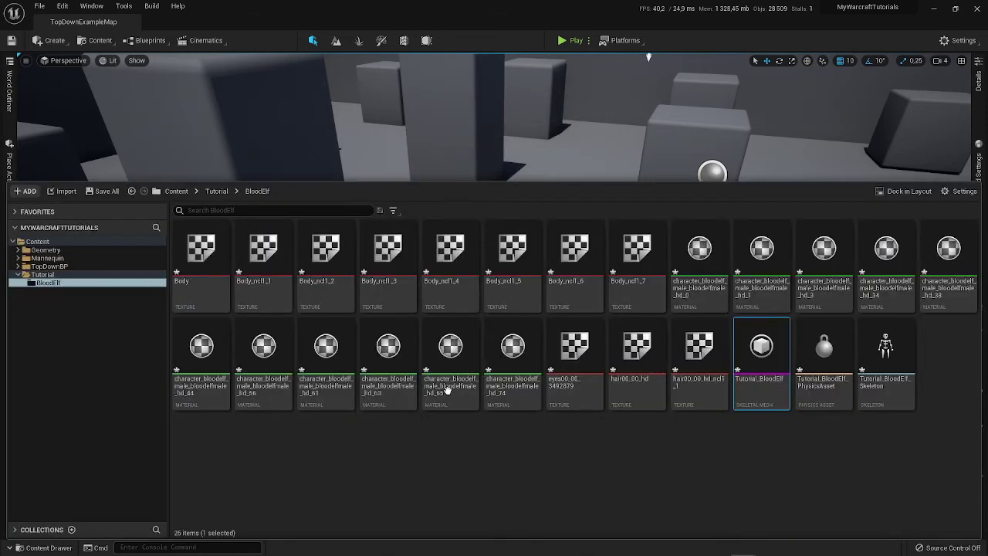
{"action": "key", "text": "ctrl+a"}
{"action": "key", "text": "ctrl+s"}
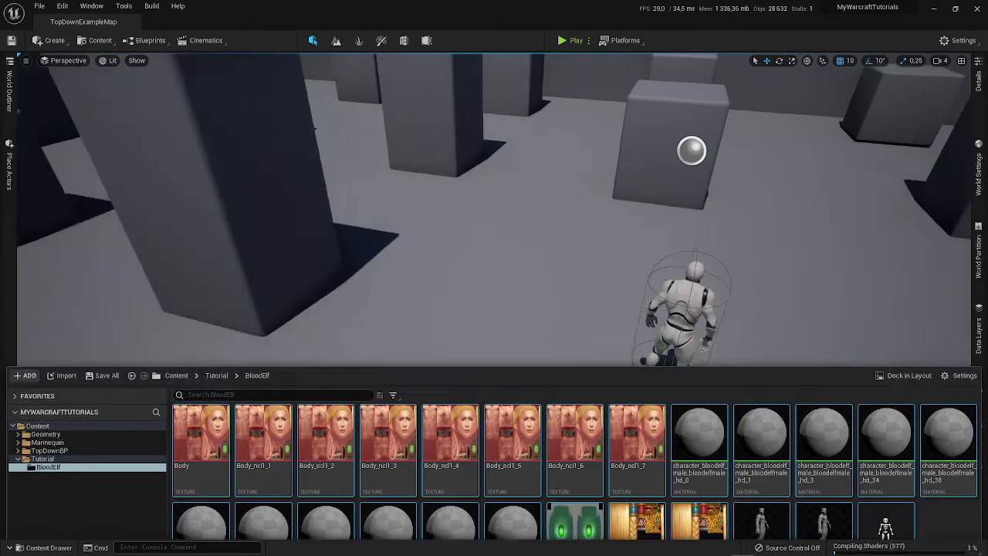
Create a folder named animation inside the BloodElf folder and open it.
{"action": "key", "text": "ctrl+space"}
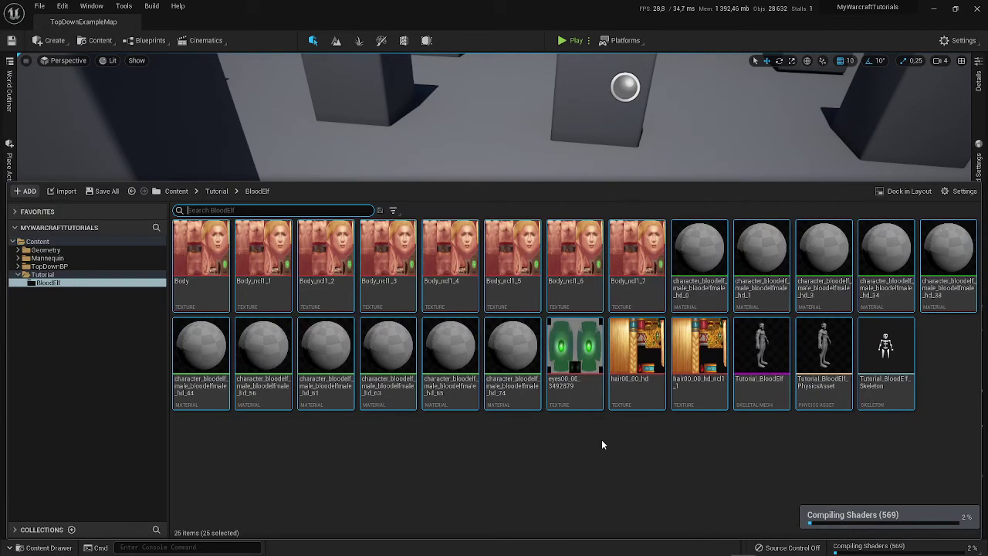
{"action": "right_click", "coordinate": [530, 478]}
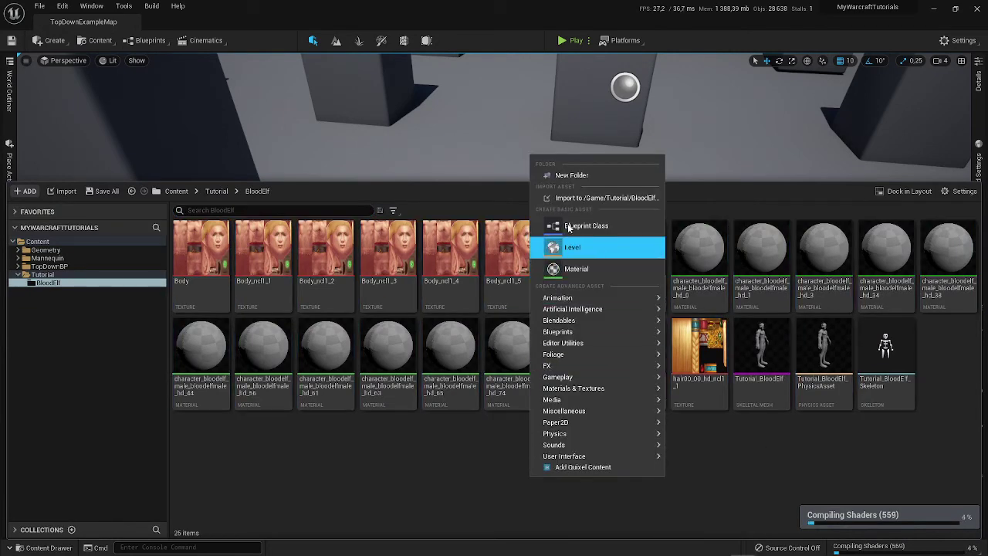
{"action": "left_click", "coordinate": [567, 177]}
{"action": "type", "text": "ani"}
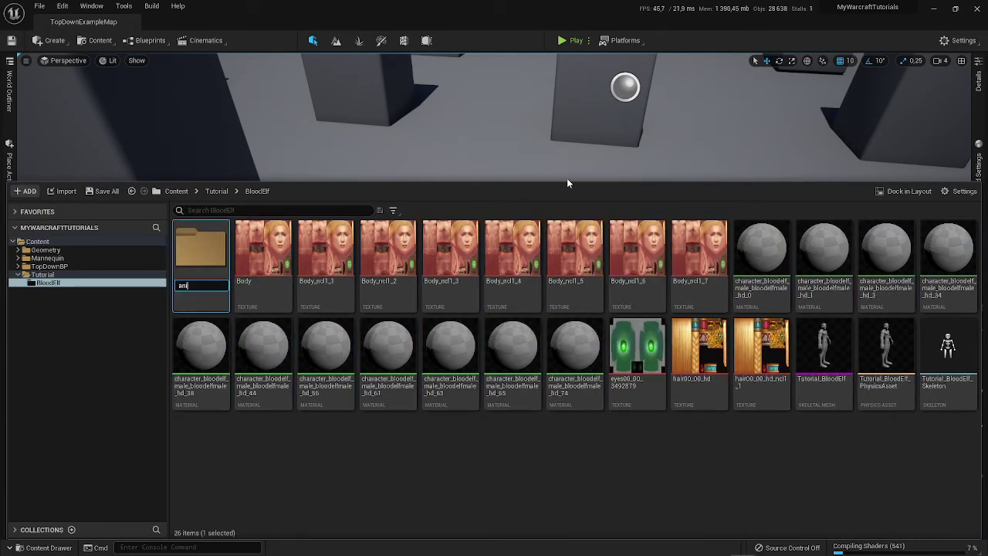
{"action": "type", "text": "matom"}
{"action": "key", "text": "Return"}
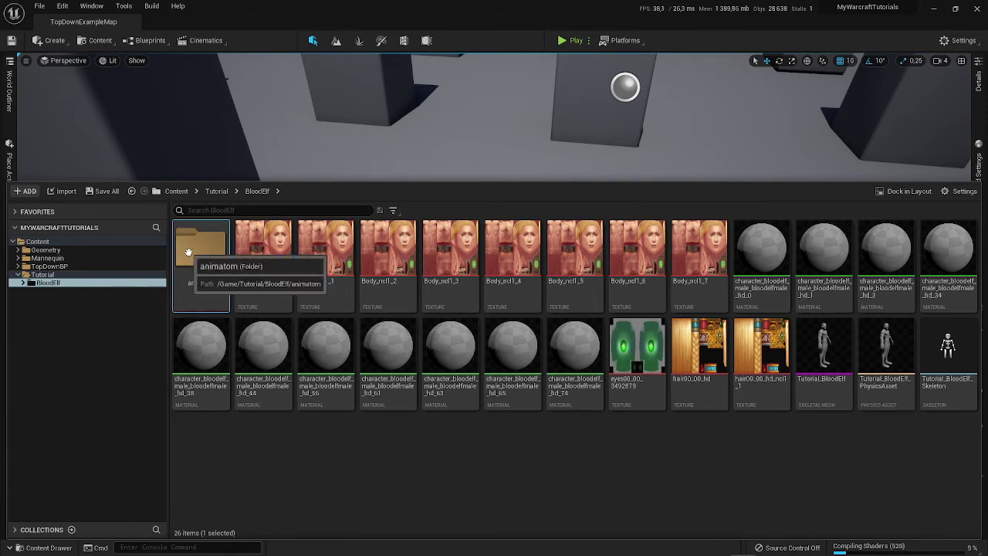
{"action": "left_click", "coordinate": [208, 283]}
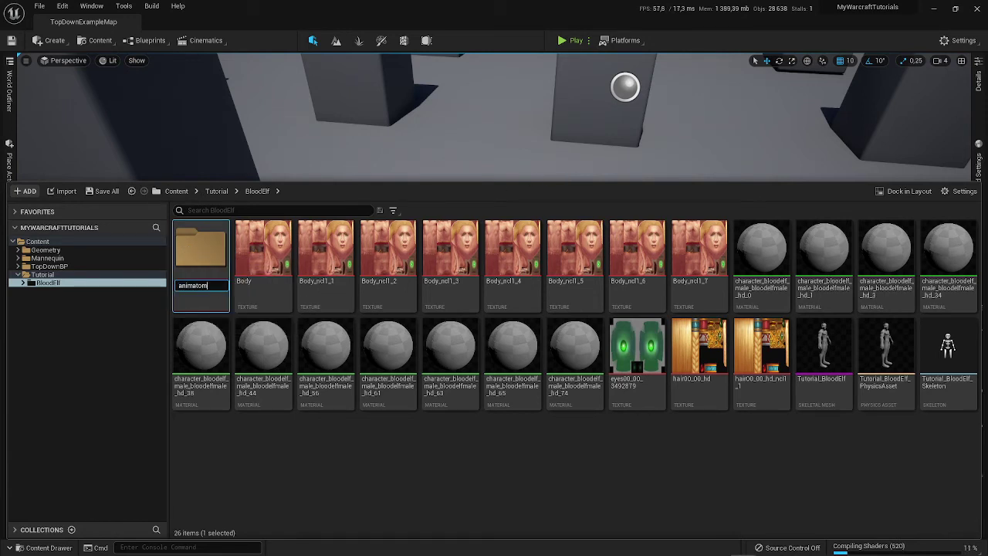
{"action": "type", "text": "ion"}
{"action": "key", "text": "Return"}
{"action": "double_click", "coordinate": [218, 266]}
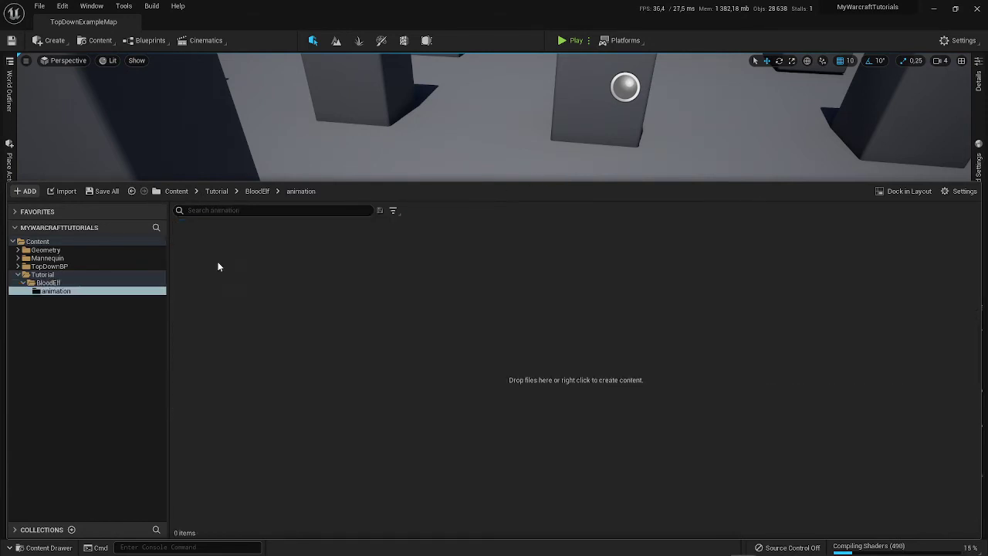
Bring all FBX files from the Tutorial_BloodElf_Animations folder in File Explorer into the project's animation folder.
{"action": "key", "text": "ctrl+space"}
{"action": "key", "text": "ctrl+space"}
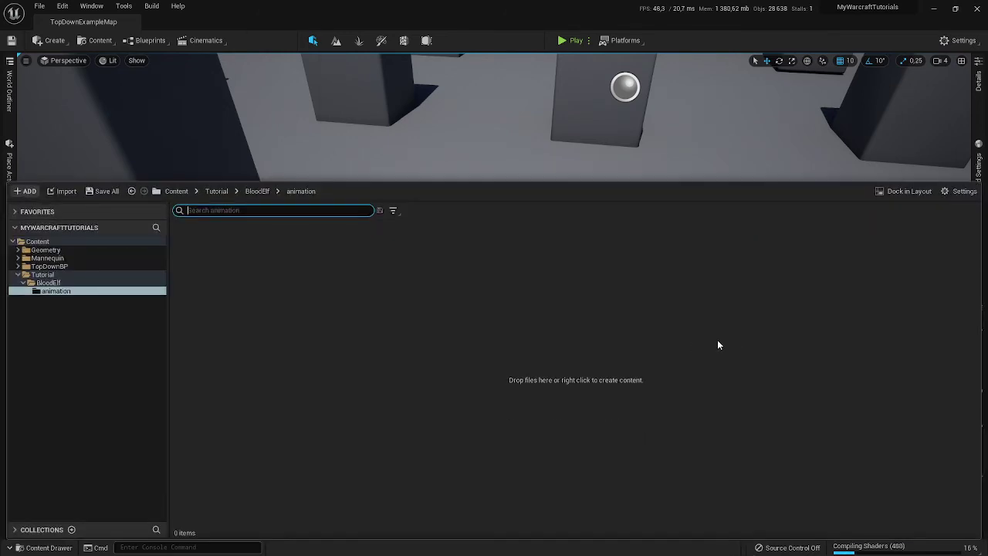
{"action": "key", "text": "alt+Tab"}
{"action": "scroll", "coordinate": [445, 289], "scroll_direction": "up", "scroll_amount": 7}
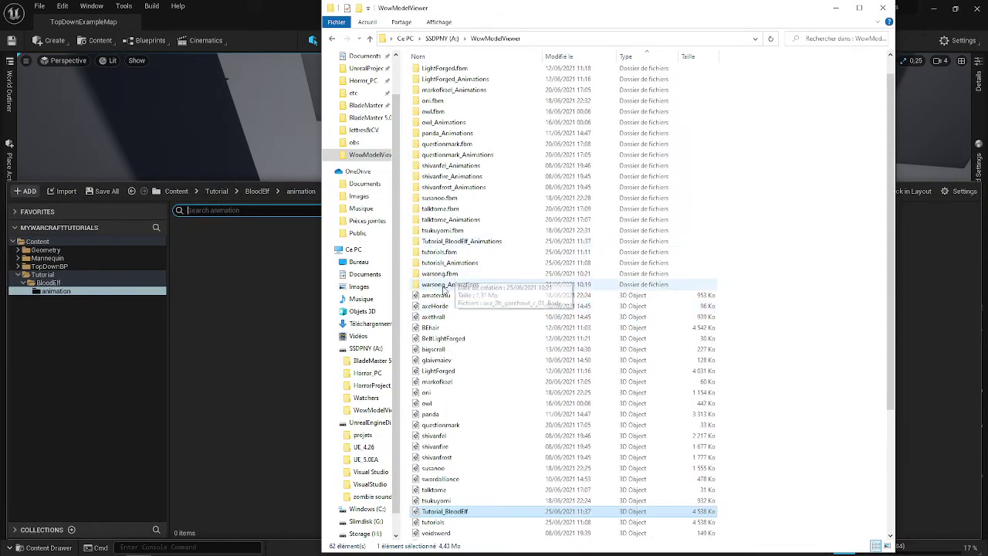
{"action": "double_click", "coordinate": [461, 243]}
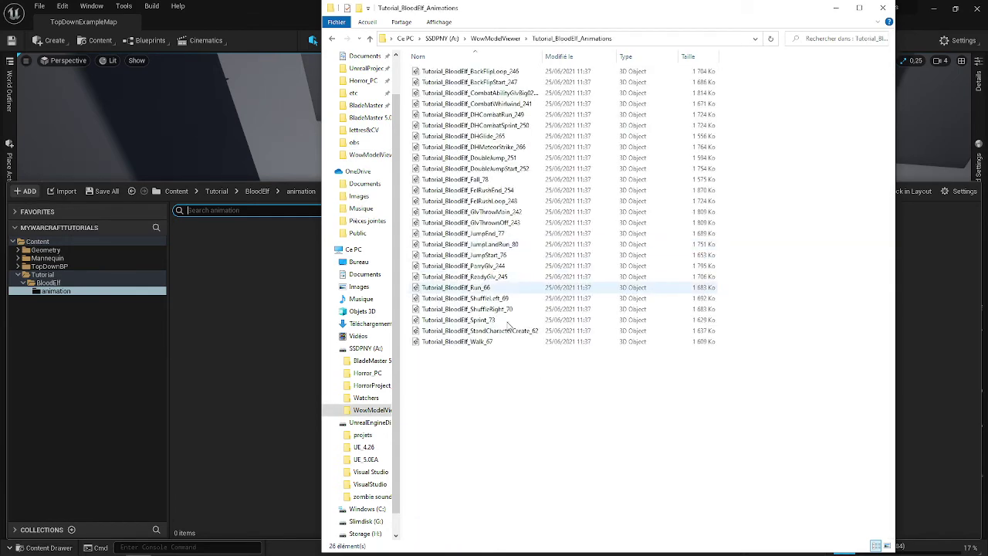
{"action": "left_click_drag", "start_coordinate": [545, 411], "coordinate": [418, 74]}
{"action": "left_click_drag", "start_coordinate": [516, 426], "coordinate": [418, 71]}
{"action": "left_click_drag", "start_coordinate": [270, 363], "coordinate": [270, 363]}
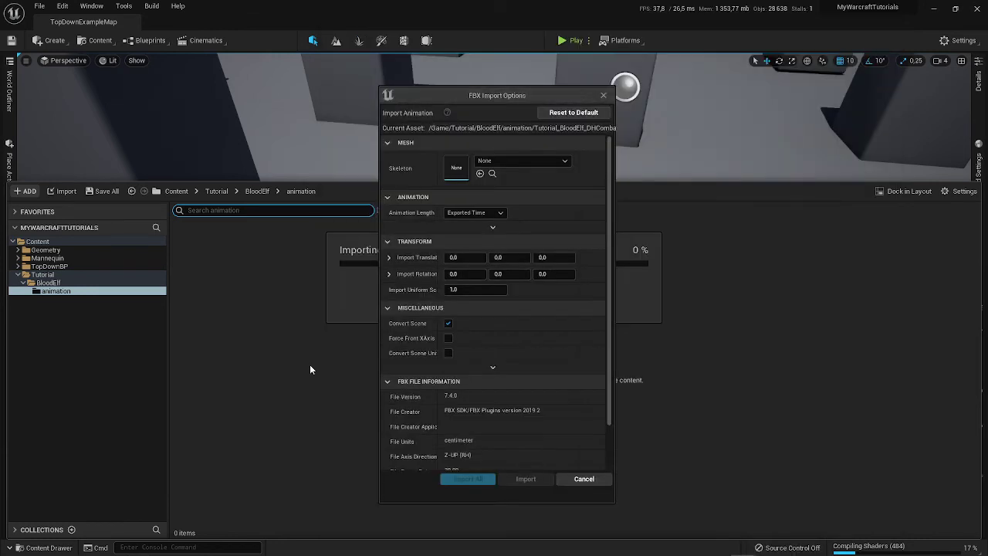
Assign Tutorial_BloodElf_Skeleton to the animations, adjust the import uniform scale, and import them all.
{"action": "left_click", "coordinate": [507, 161]}
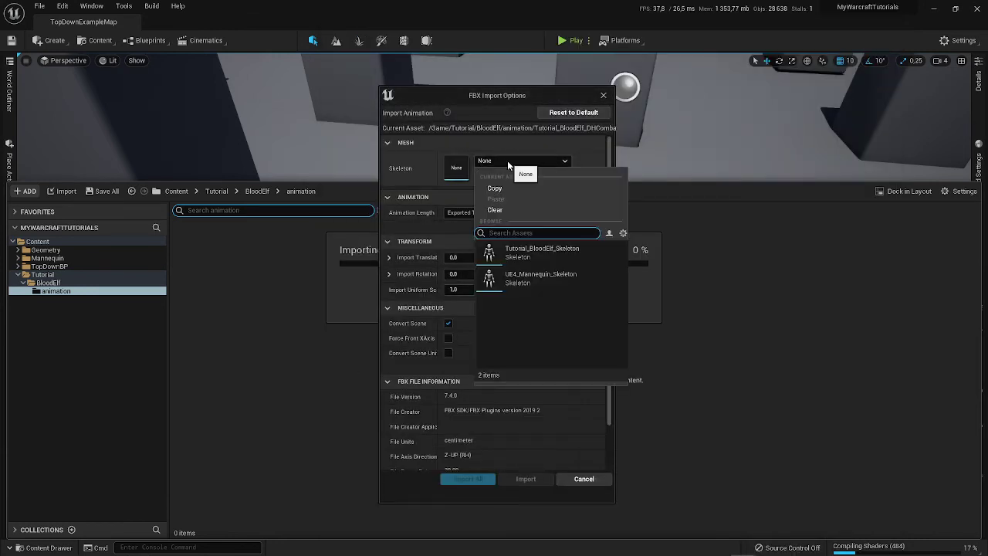
{"action": "left_click", "coordinate": [516, 250]}
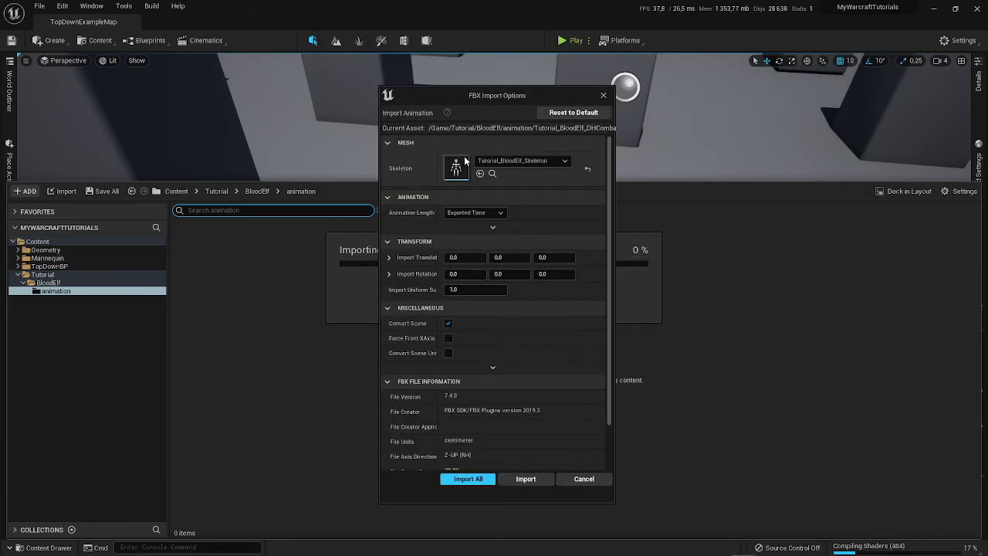
{"action": "left_click", "coordinate": [475, 290]}
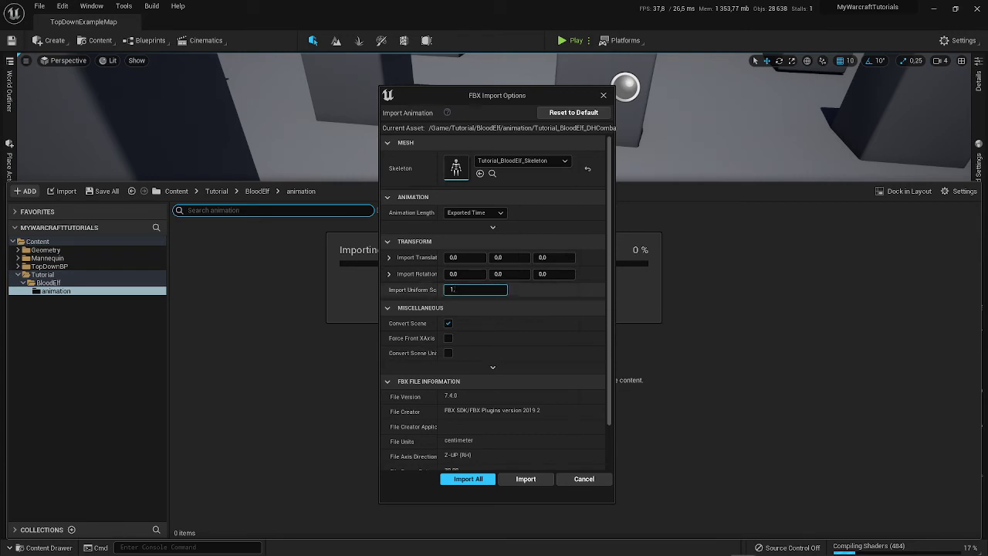
{"action": "left_click", "coordinate": [484, 483]}
{"action": "left_click", "coordinate": [468, 480]}
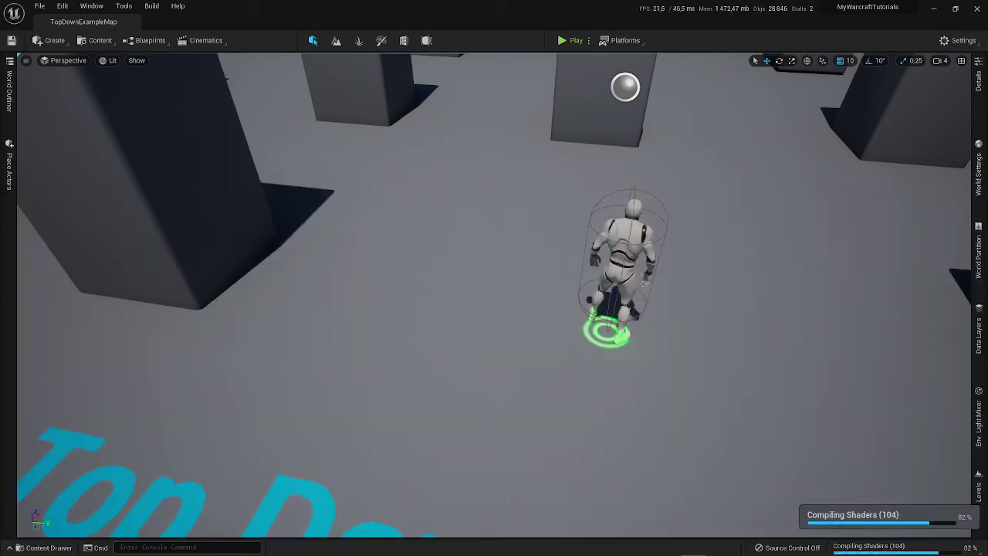
Save all imported blood elf animation sequences in the animation folder.
{"action": "right_click_drag", "start_coordinate": [841, 310], "coordinate": [919, 332]}
{"action": "key", "text": "ctrl+space"}
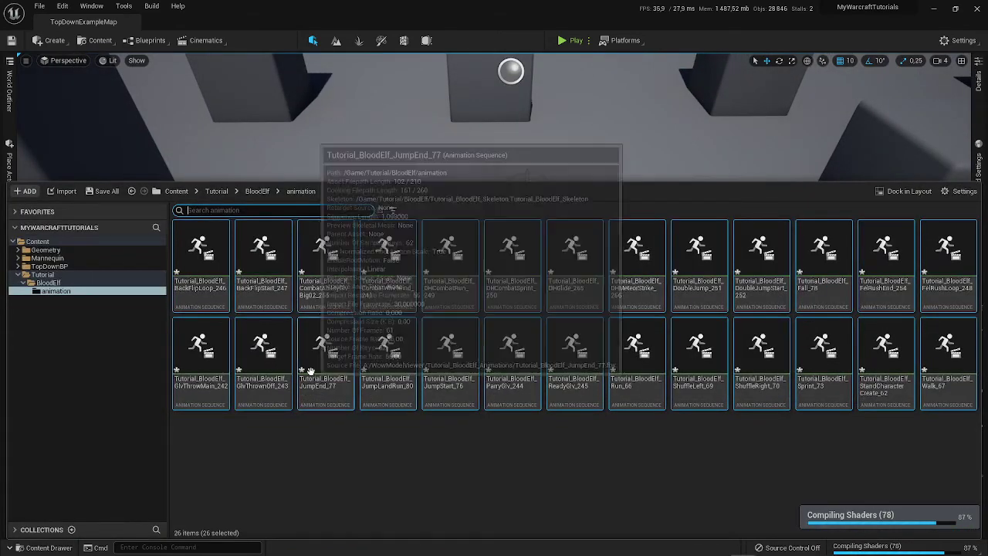
{"action": "key", "text": "ctrl+s"}
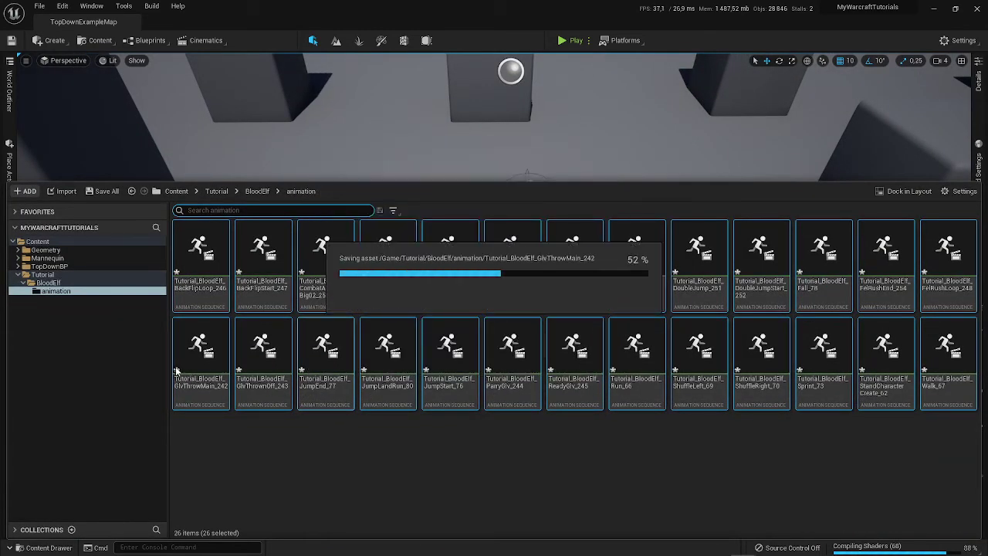
Create a Blueprint Class in the Tutorial folder with Character as its parent class.
{"action": "left_click", "coordinate": [93, 276]}
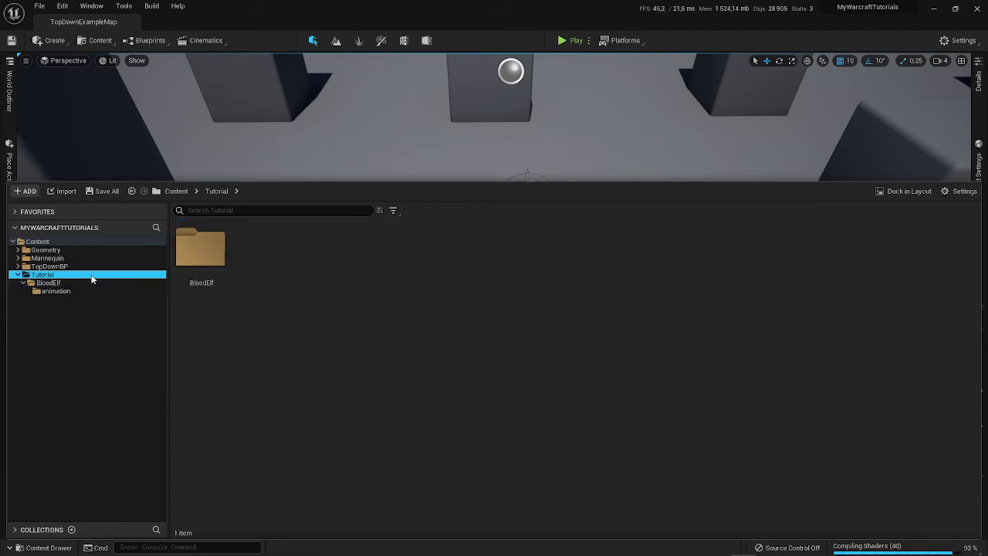
{"action": "left_click", "coordinate": [93, 283]}
{"action": "left_click", "coordinate": [118, 276]}
{"action": "right_click", "coordinate": [329, 262]}
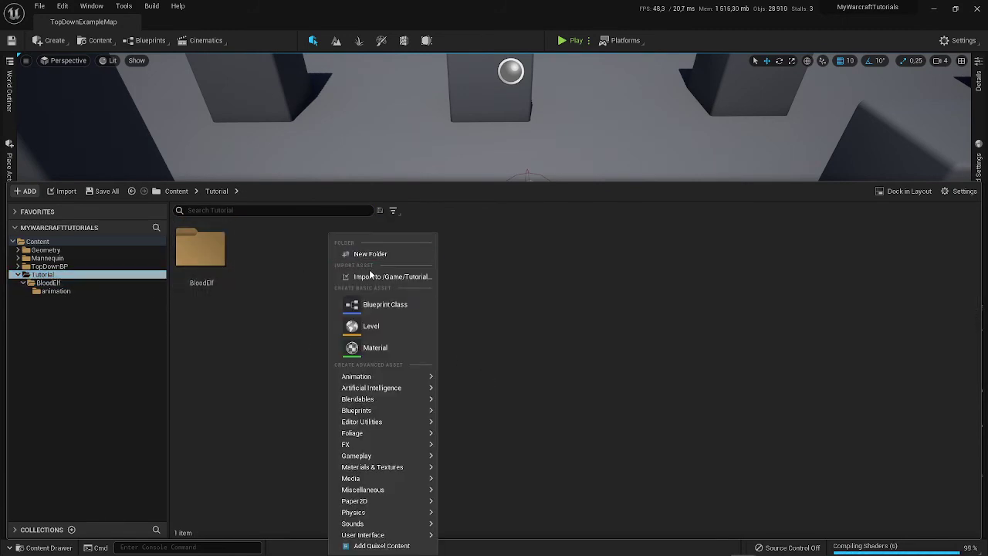
{"action": "left_click", "coordinate": [88, 266]}
{"action": "left_click", "coordinate": [85, 275]}
{"action": "right_click", "coordinate": [358, 264]}
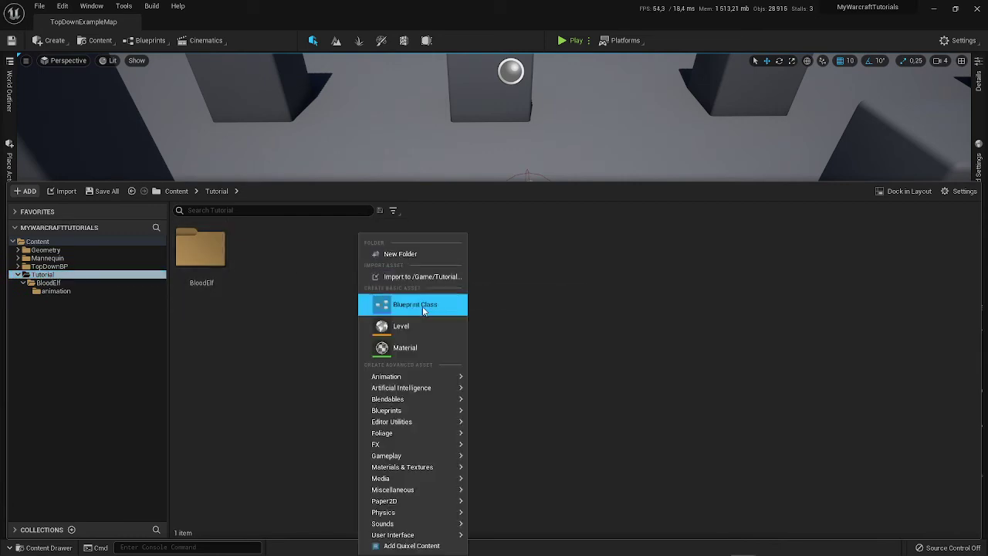
{"action": "right_click", "coordinate": [296, 264]}
{"action": "left_click", "coordinate": [342, 304]}
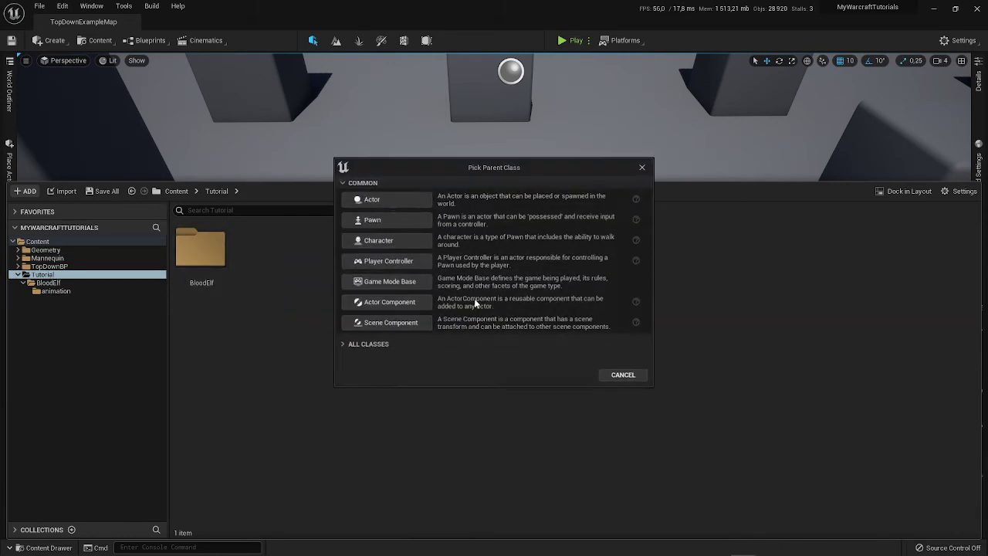
{"action": "left_click", "coordinate": [379, 241]}
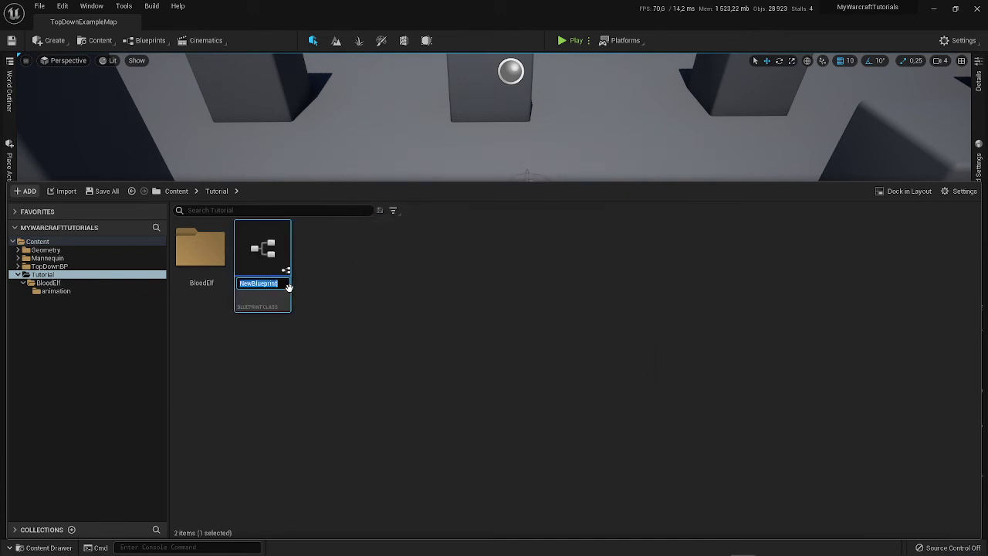
Name the new blueprint BP_Base_Player and open it for editing.
{"action": "type", "text": "BP_Base_Playe"}
{"action": "key", "text": "Return"}
{"action": "double_click", "coordinate": [263, 261]}
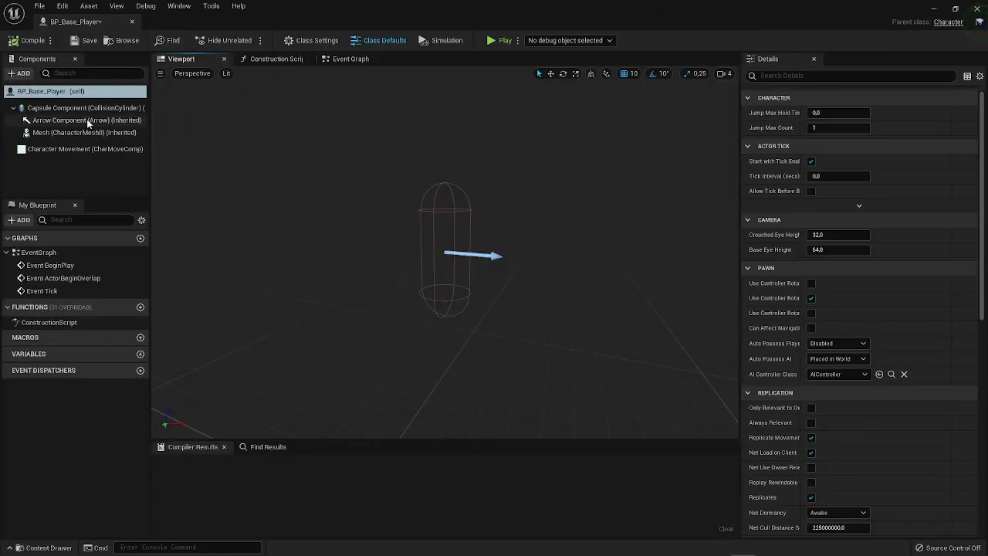
Assign Tutorial_BloodElf as the skeletal mesh of the blueprint's inherited Mesh component.
{"action": "left_click", "coordinate": [62, 121]}
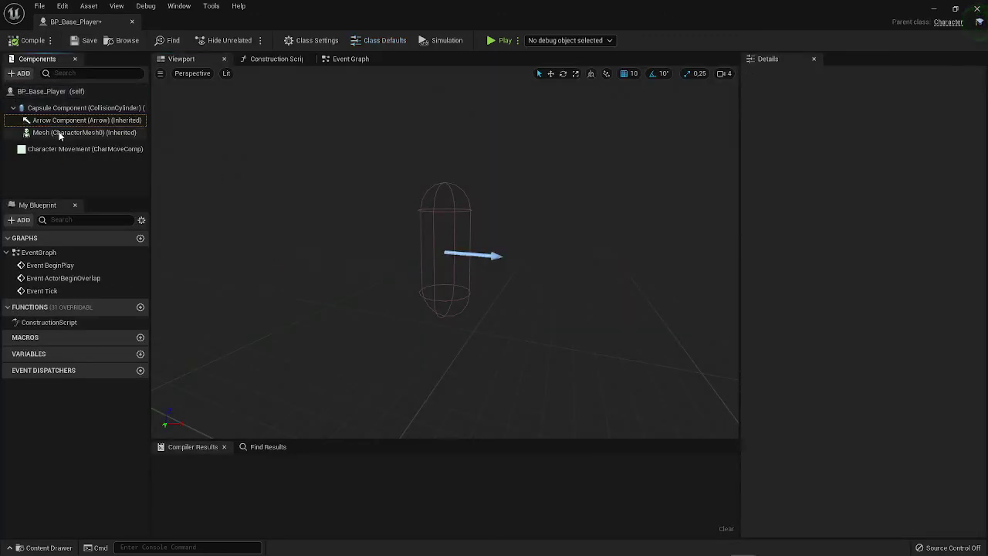
{"action": "left_click", "coordinate": [60, 133]}
{"action": "left_click", "coordinate": [869, 369]}
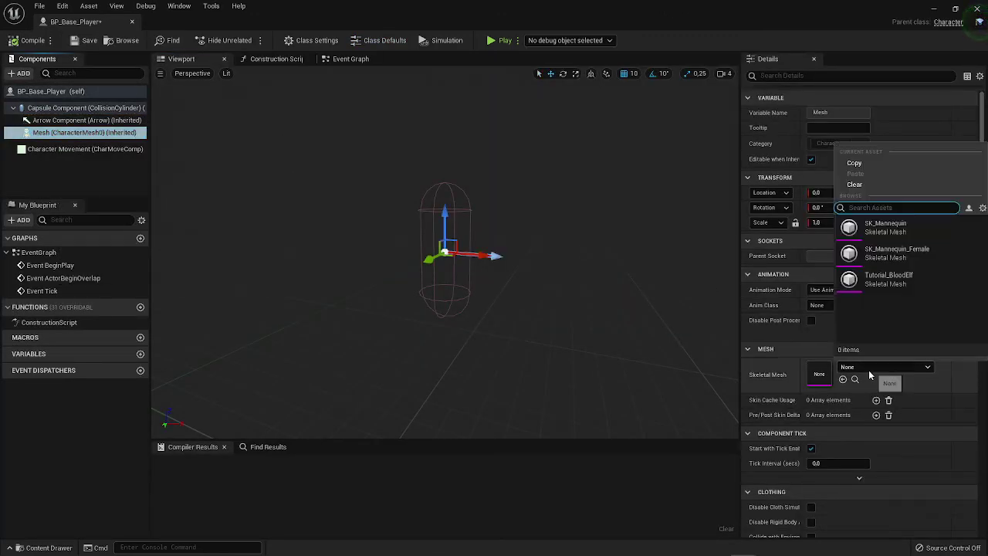
{"action": "left_click", "coordinate": [890, 280]}
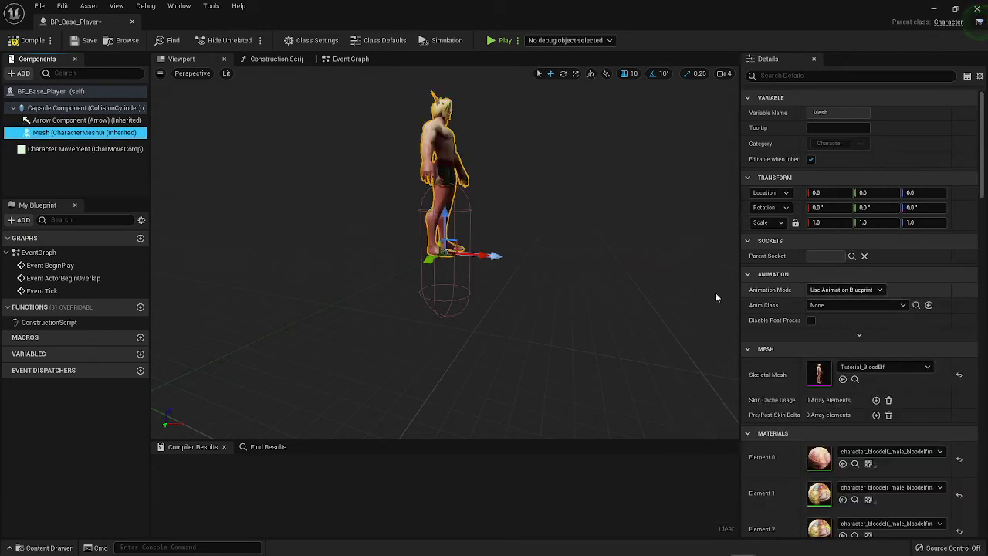
Set the Mesh component's Z location to -88, and compile and save BP_Base_Player.
{"action": "left_click_drag", "start_coordinate": [587, 247], "coordinate": [494, 201]}
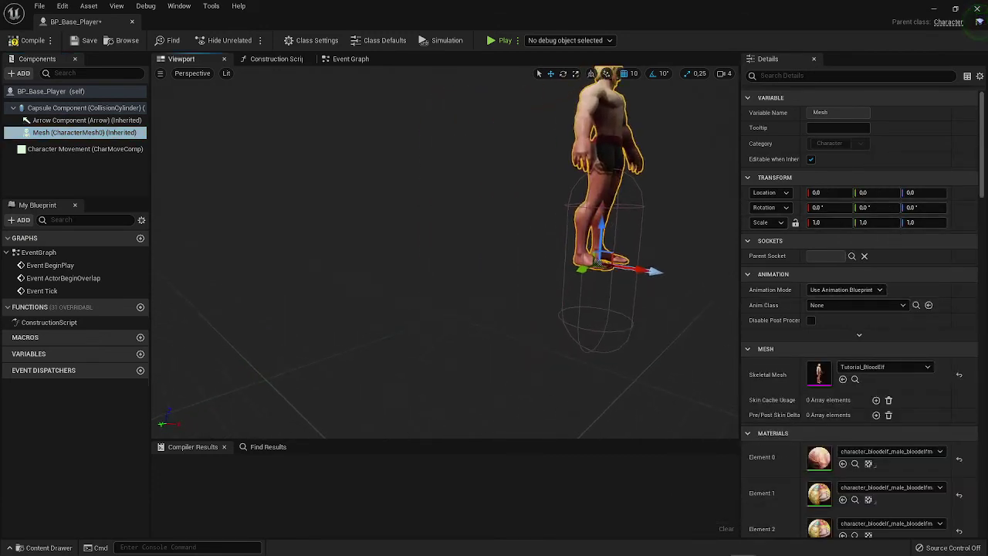
{"action": "right_click_drag", "start_coordinate": [494, 201], "coordinate": [425, 255]}
{"action": "left_click", "coordinate": [424, 268]}
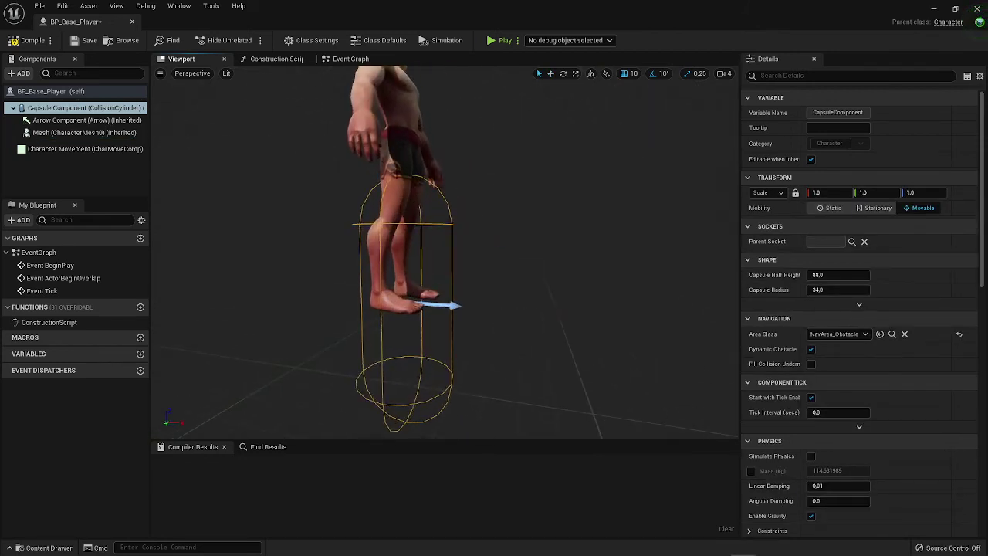
{"action": "left_click", "coordinate": [84, 132]}
{"action": "key", "text": "f"}
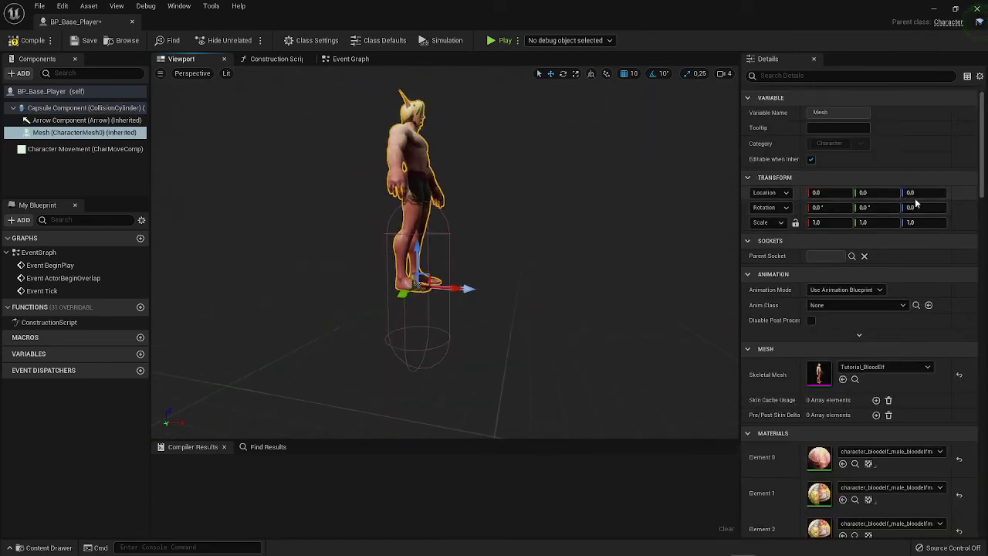
{"action": "left_click", "coordinate": [919, 193]}
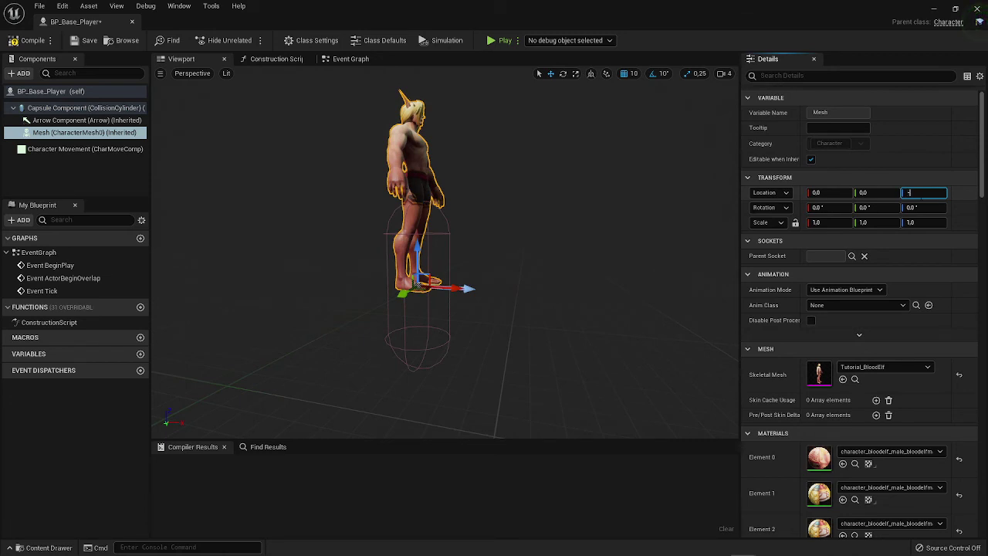
{"action": "type", "text": "-88"}
{"action": "key", "text": "Return"}
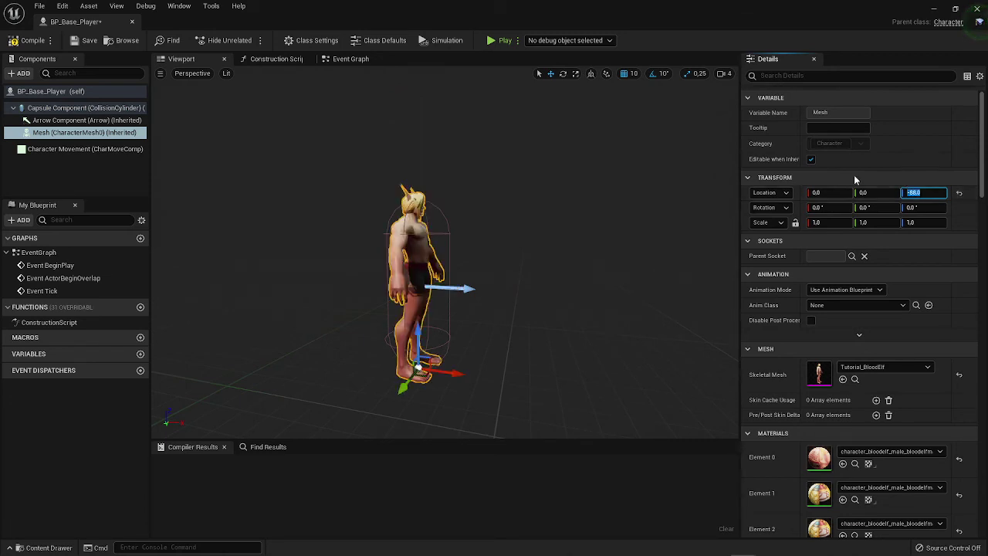
{"action": "left_click", "coordinate": [23, 42]}
{"action": "left_click", "coordinate": [90, 42]}
Check the blood elf mesh inside its capsule from several angles and open the Event Graph.
{"action": "mouse_move", "coordinate": [432, 170]}
{"action": "right_mouse_down"}
{"action": "mouse_move", "coordinate": [340, 170]}
{"action": "mouse_move", "coordinate": [433, 170]}
{"action": "right_mouse_up"}
{"action": "left_click", "coordinate": [432, 171]}
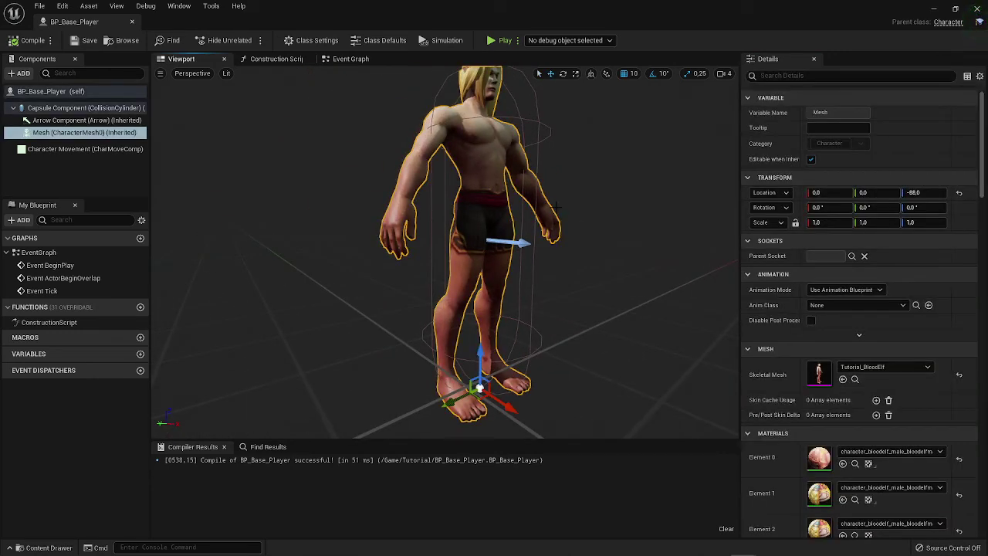
{"action": "right_click_drag", "start_coordinate": [552, 204], "coordinate": [587, 170]}
{"action": "left_click_drag", "start_coordinate": [525, 186], "coordinate": [432, 185]}
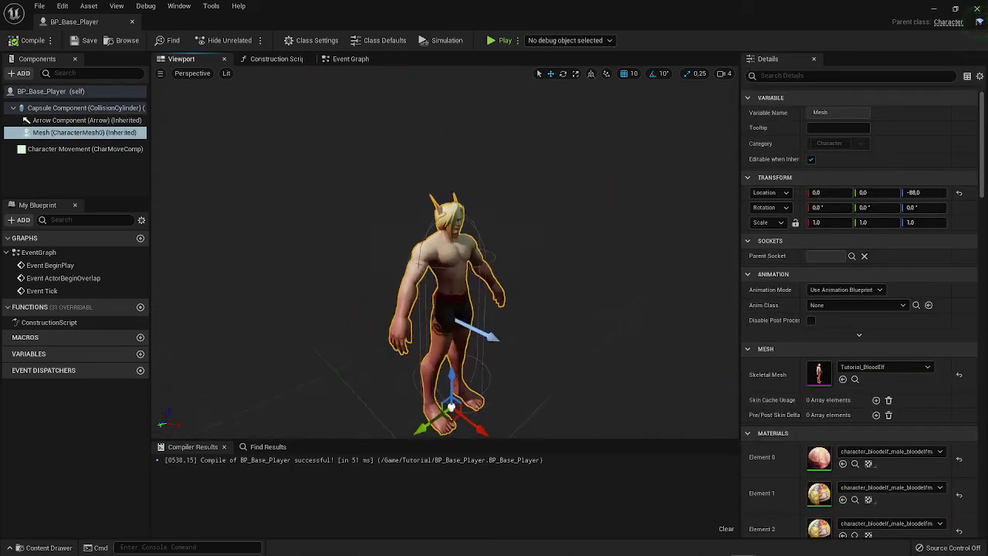
{"action": "left_click", "coordinate": [346, 59]}
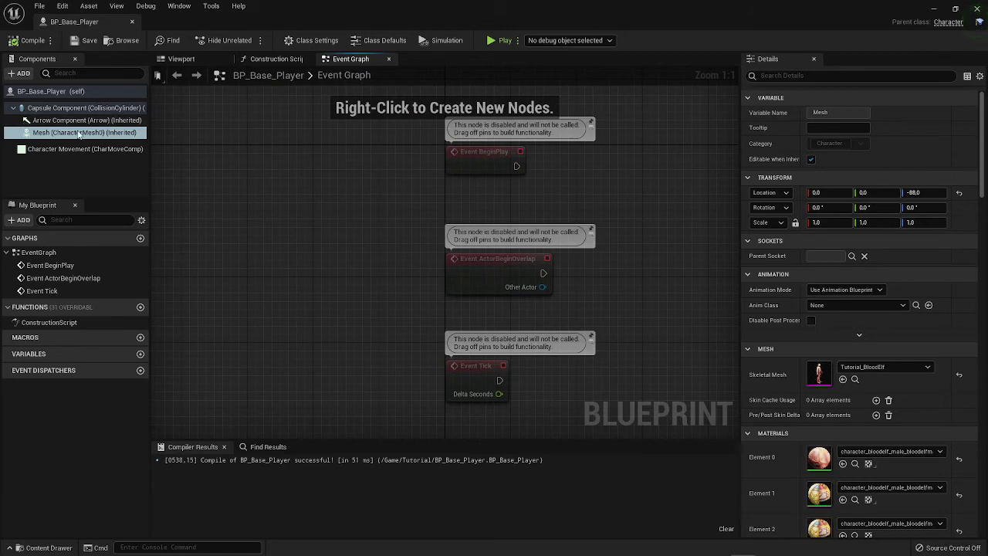
Return to the level, select the TopDownCharacter mannequin and open its blueprint for editing.
{"action": "left_click", "coordinate": [934, 7]}
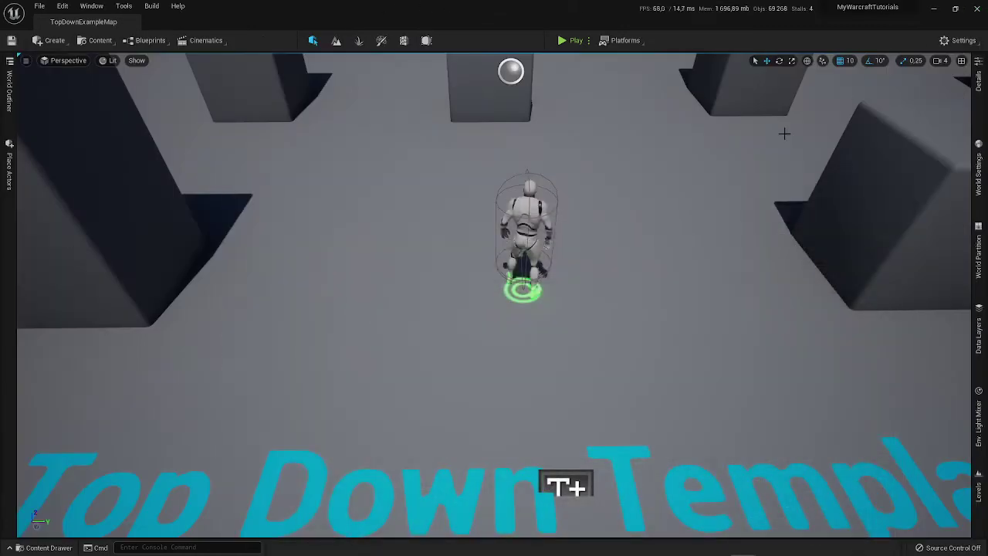
{"action": "right_click_drag", "start_coordinate": [519, 231], "coordinate": [788, 240]}
{"action": "left_click_drag", "start_coordinate": [532, 297], "coordinate": [562, 286], "text": "alt"}
{"action": "right_click", "coordinate": [520, 319]}
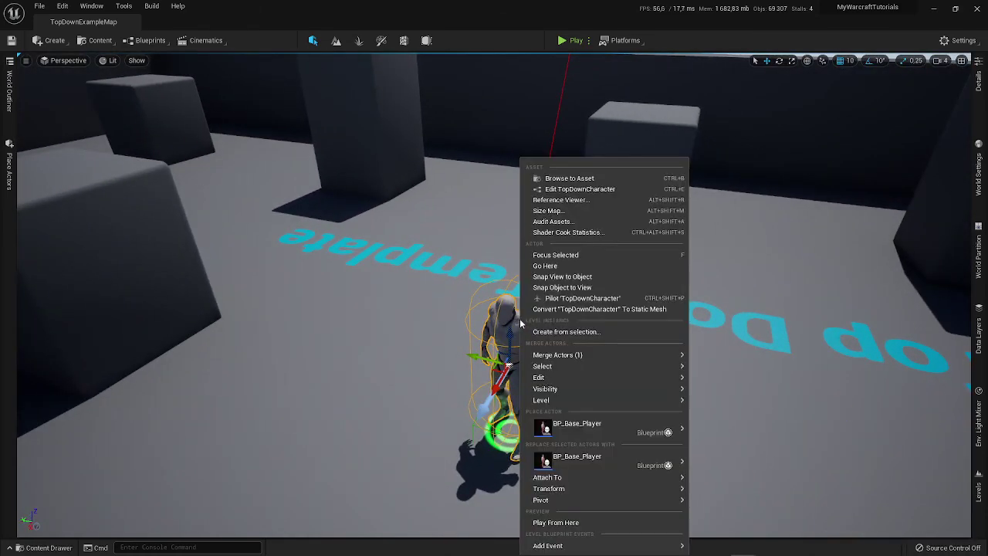
{"action": "left_click", "coordinate": [501, 315]}
{"action": "right_click_drag", "start_coordinate": [516, 330], "coordinate": [448, 335]}
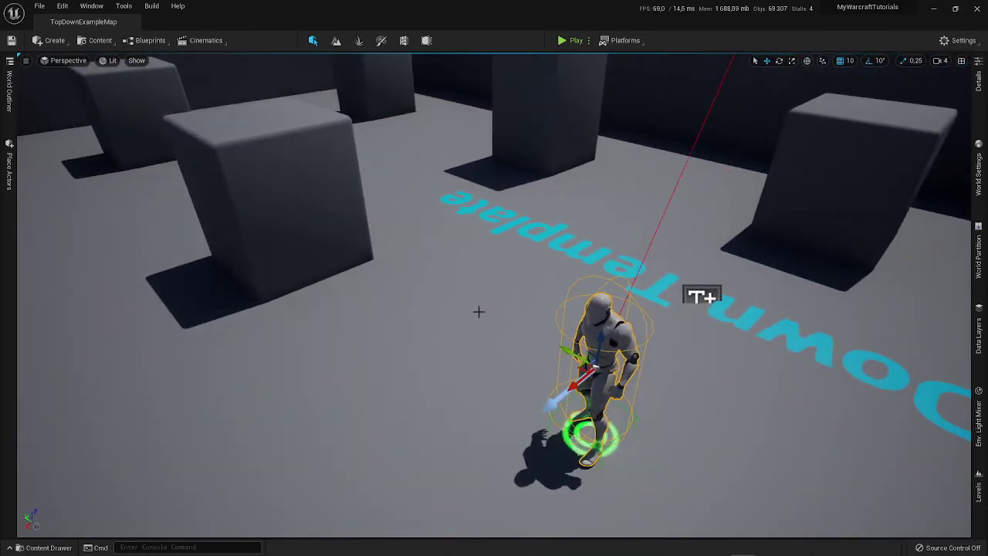
{"action": "right_click_drag", "start_coordinate": [368, 307], "coordinate": [363, 309]}
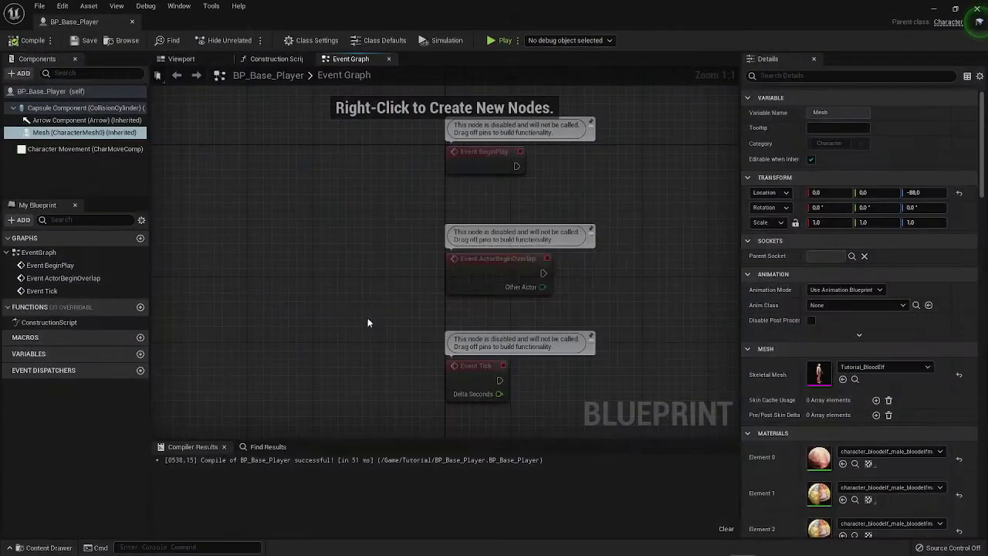
{"action": "scroll", "coordinate": [315, 309], "scroll_direction": "down", "scroll_amount": 7}
{"action": "right_click_drag", "start_coordinate": [315, 309], "coordinate": [539, 197]}
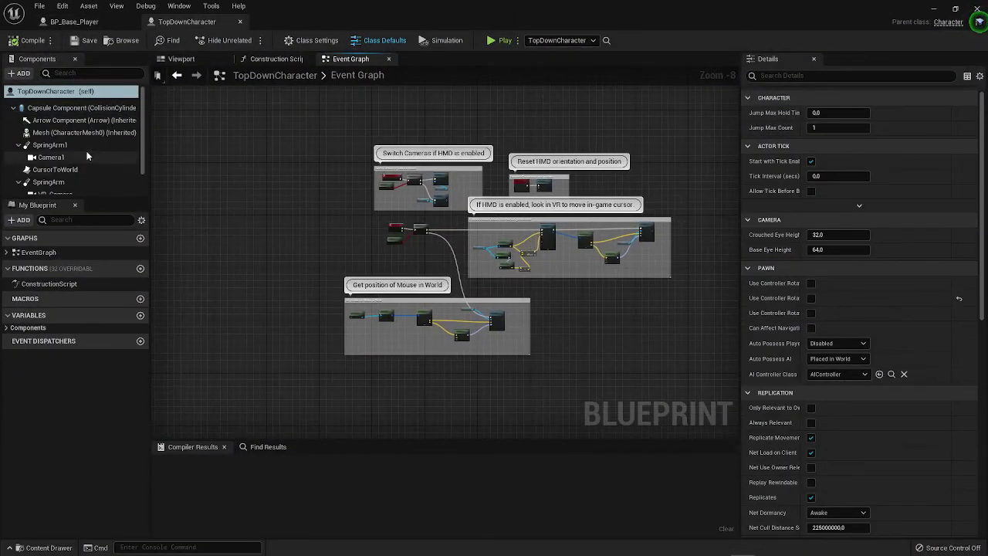
Copy SpringArm1 and Camera1 from TopDownCharacter and paste them into BP_Base_Player.
{"action": "left_click", "coordinate": [61, 147]}
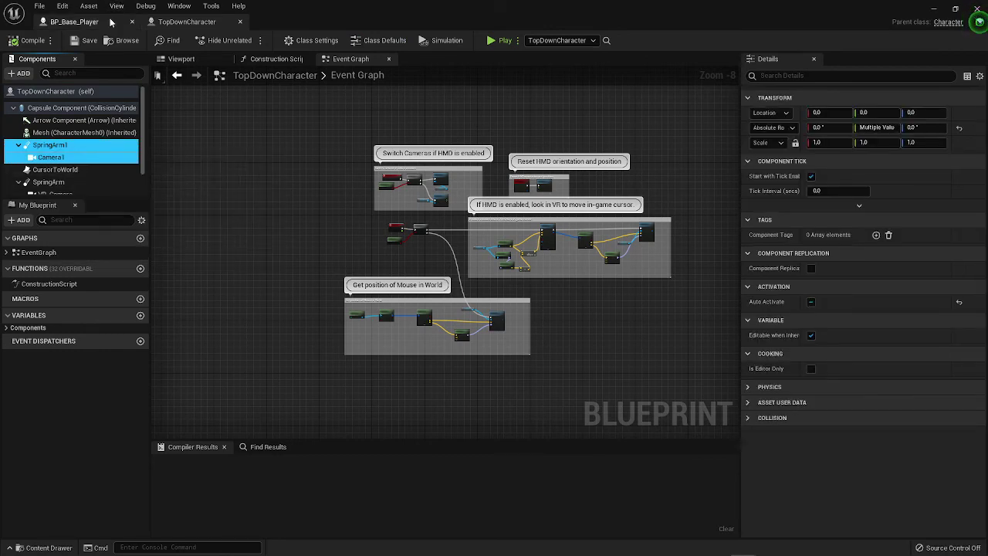
{"action": "left_click", "coordinate": [74, 22]}
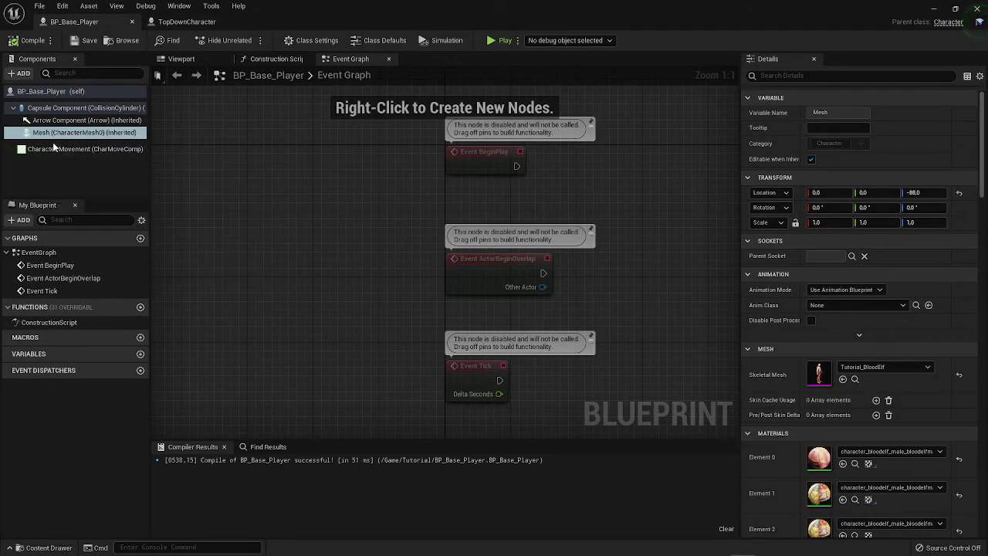
{"action": "left_click", "coordinate": [41, 91]}
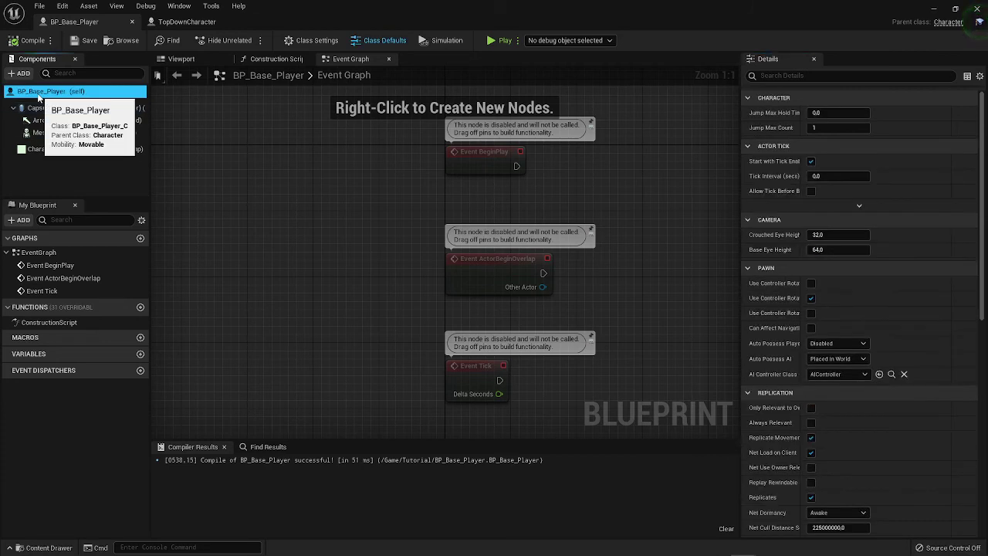
{"action": "left_click", "coordinate": [72, 115]}
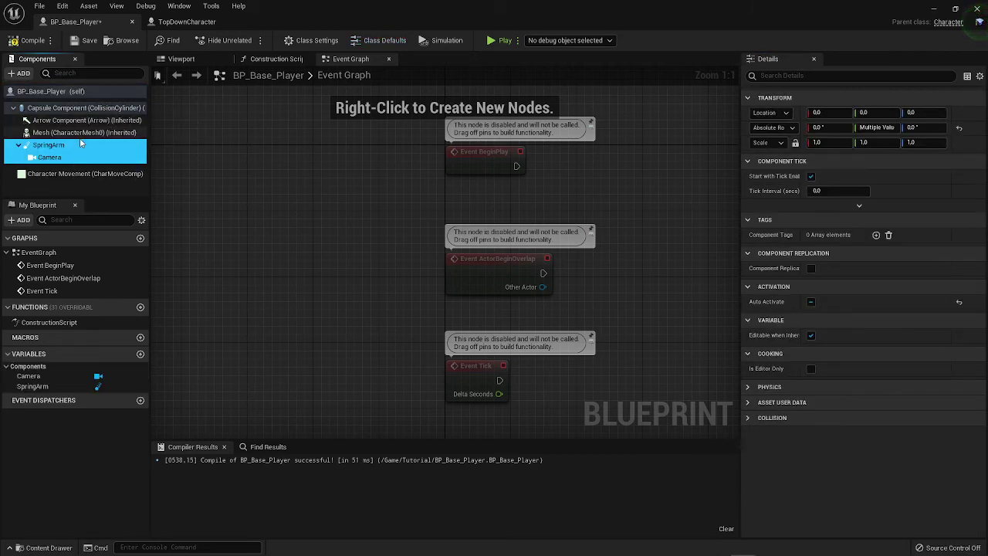
Enable Auto Activate on the pasted Camera component, and compile and save BP_Base_Player.
{"action": "left_click", "coordinate": [45, 133]}
{"action": "left_click", "coordinate": [49, 158]}
{"action": "scroll", "coordinate": [888, 401], "scroll_direction": "down", "scroll_amount": 10}
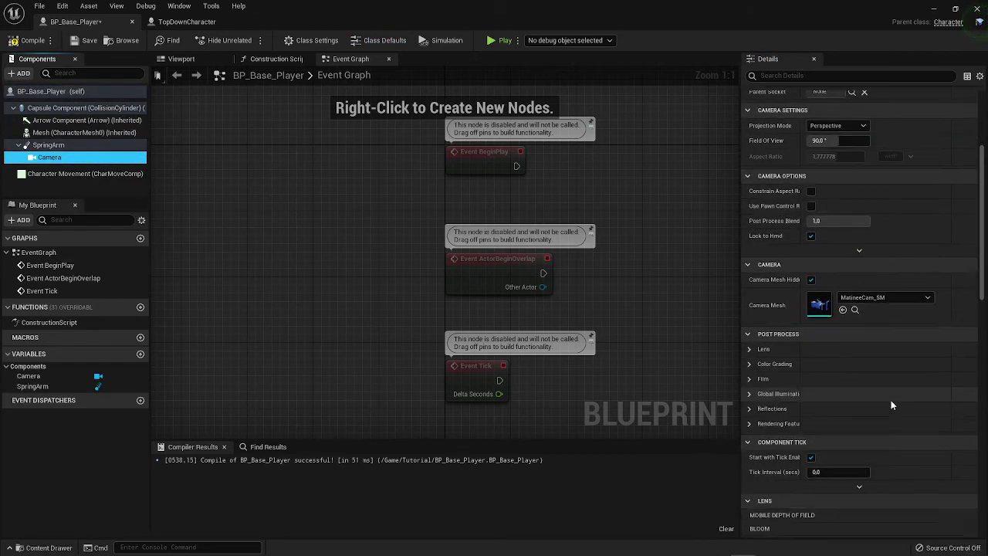
{"action": "scroll", "coordinate": [880, 409], "scroll_direction": "down", "scroll_amount": 5}
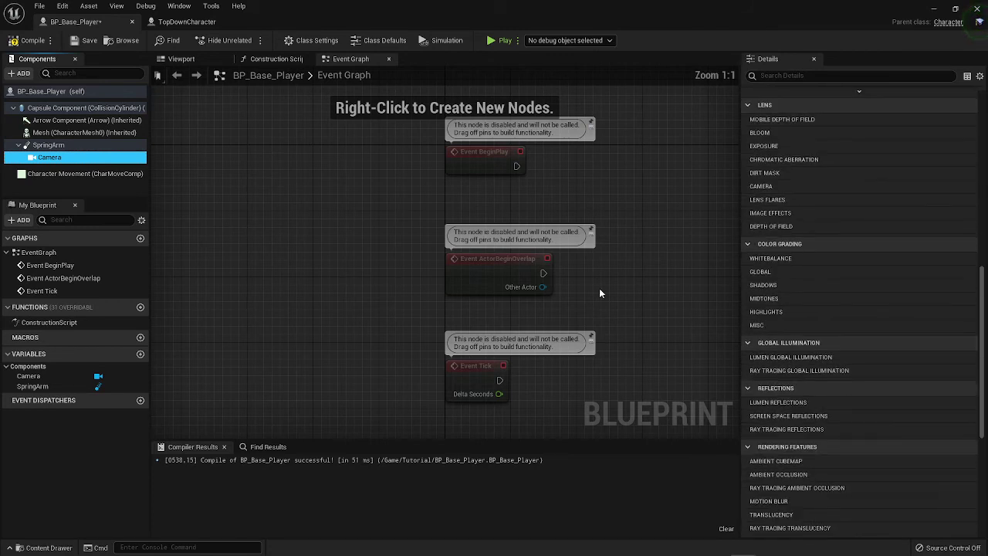
{"action": "scroll", "coordinate": [865, 301], "scroll_direction": "down", "scroll_amount": 2}
{"action": "scroll", "coordinate": [645, 355], "scroll_direction": "down", "scroll_amount": 1}
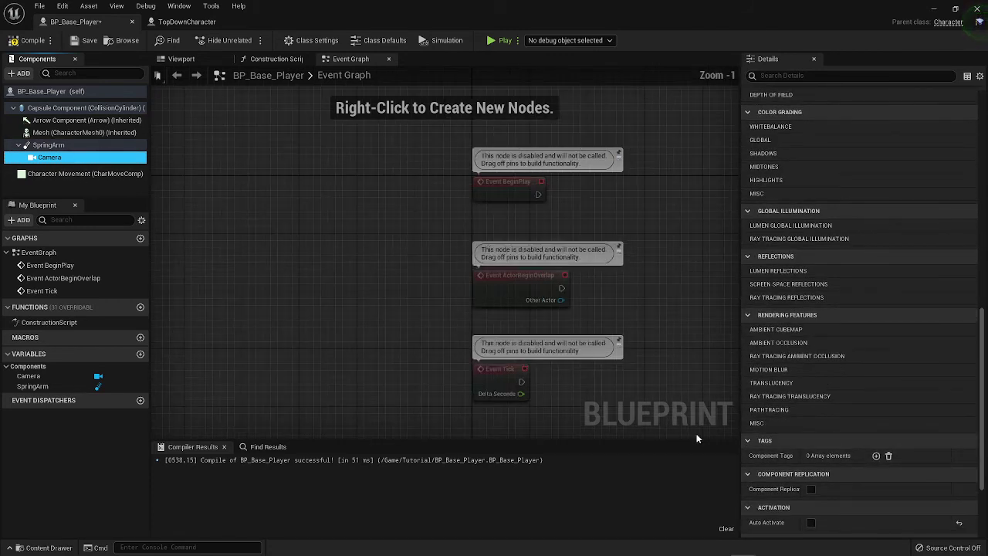
{"action": "scroll", "coordinate": [813, 489], "scroll_direction": "down", "scroll_amount": 5}
{"action": "left_click", "coordinate": [811, 384]}
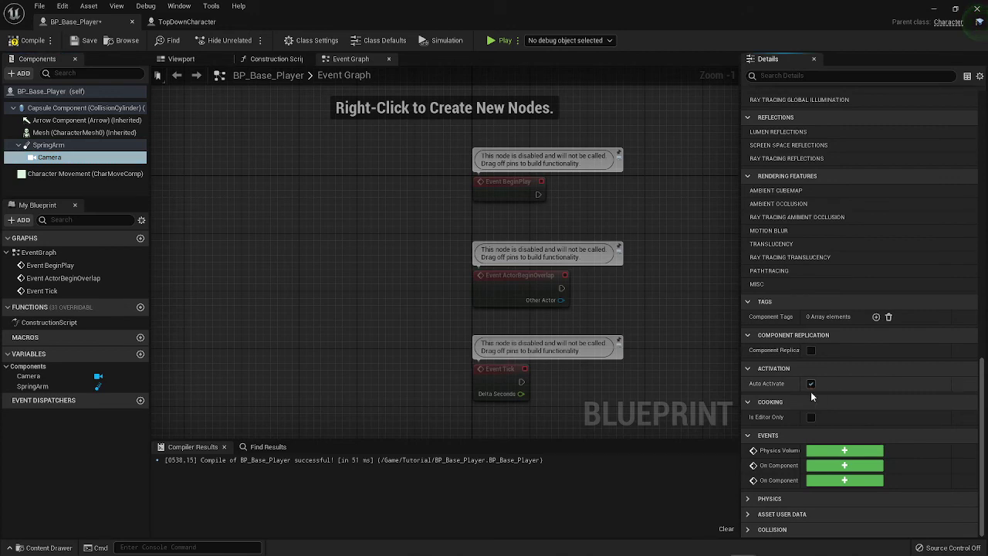
{"action": "left_click", "coordinate": [89, 41]}
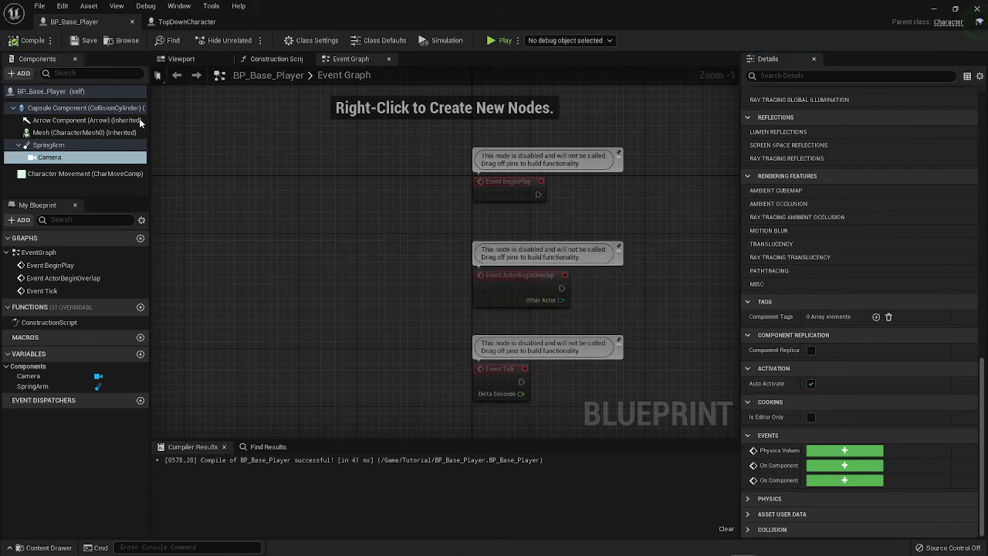
Look over BP_Base_Player's event graph and the details of its SpringArm, Mesh and root.
{"action": "scroll", "coordinate": [227, 201], "scroll_direction": "down", "scroll_amount": 5}
{"action": "right_click_drag", "start_coordinate": [329, 235], "coordinate": [344, 206]}
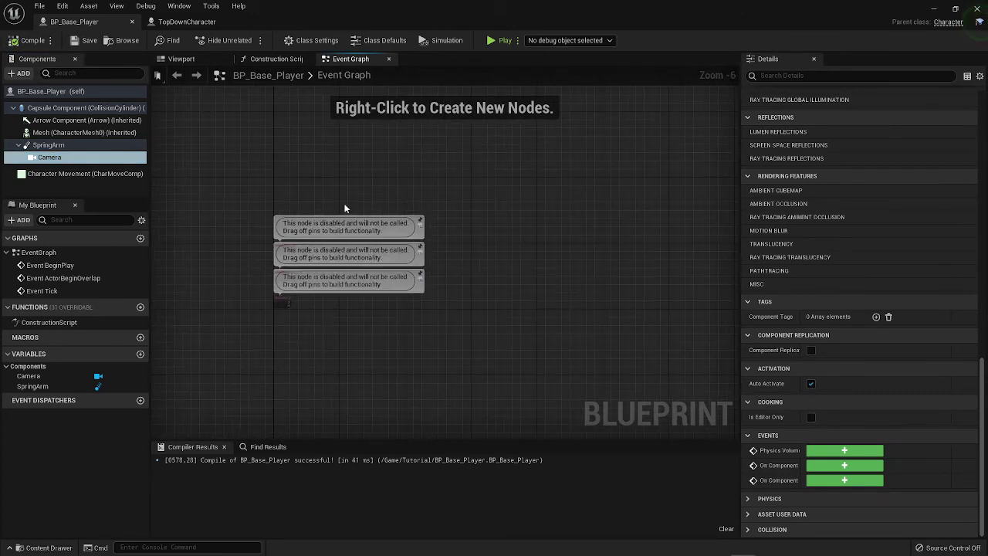
{"action": "scroll", "coordinate": [342, 230], "scroll_direction": "up", "scroll_amount": 4}
{"action": "right_click_drag", "start_coordinate": [343, 324], "coordinate": [527, 215]}
{"action": "right_click_drag", "start_coordinate": [583, 167], "coordinate": [561, 259]}
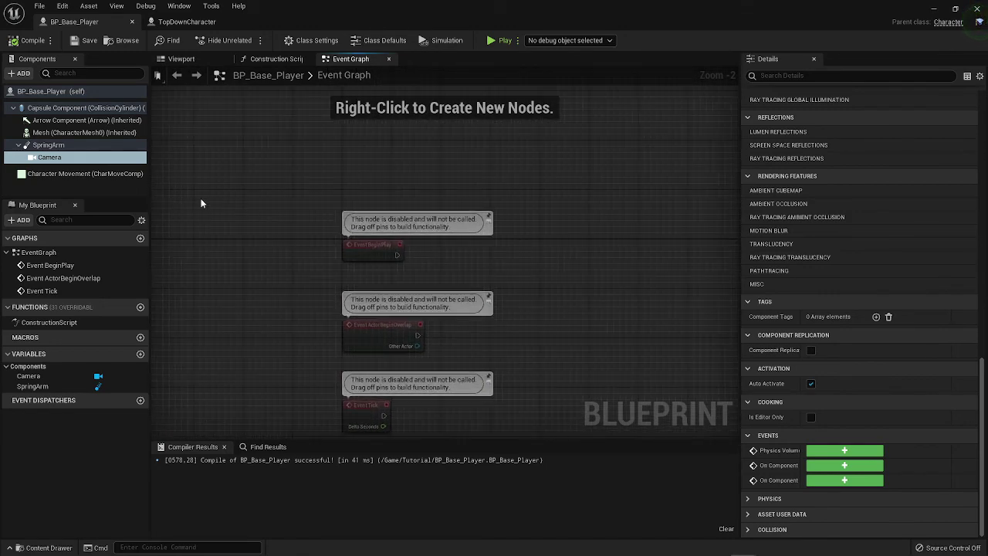
{"action": "left_click", "coordinate": [100, 146]}
{"action": "left_click", "coordinate": [101, 133]}
{"action": "left_click", "coordinate": [98, 147]}
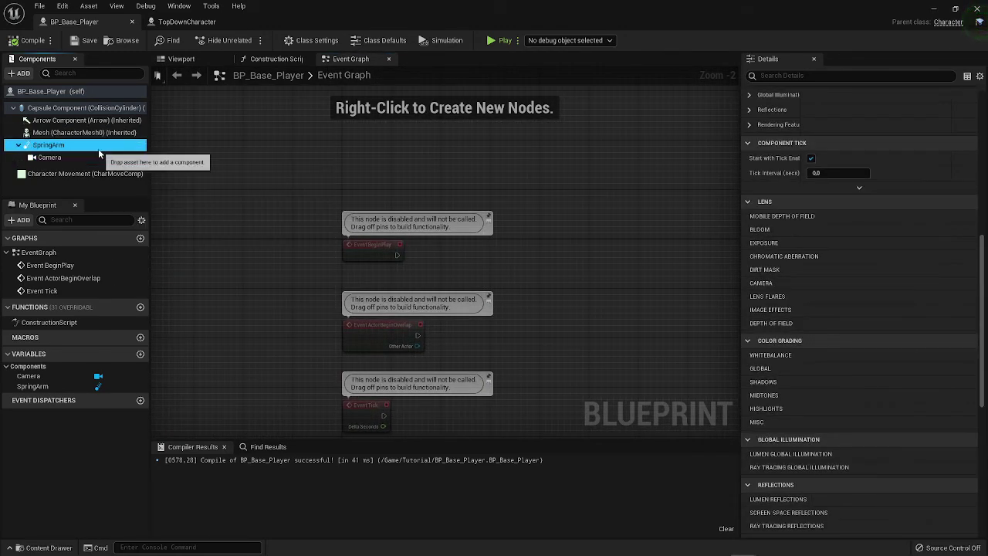
{"action": "left_click", "coordinate": [101, 133]}
{"action": "left_click", "coordinate": [96, 91]}
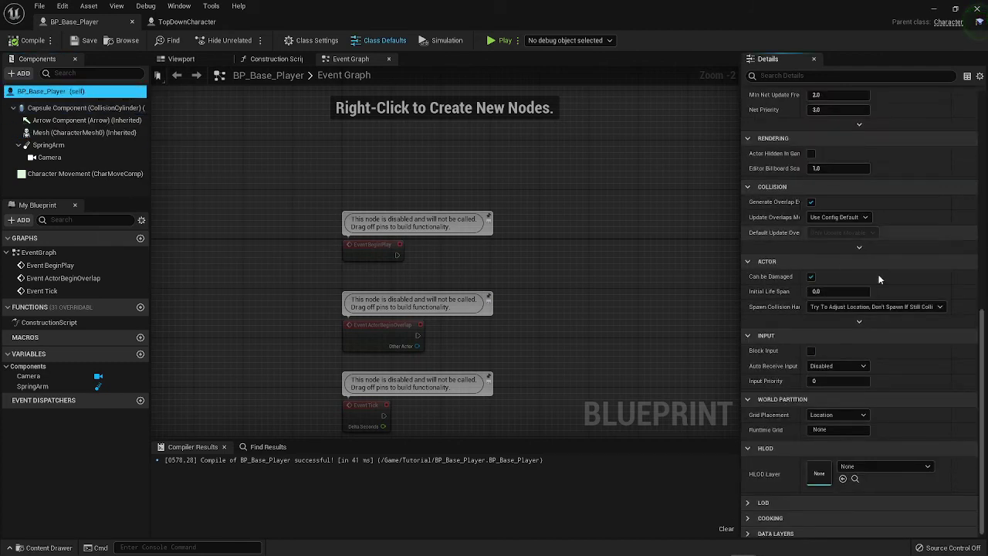
Set BP_Base_Player's Auto Possess Player option to Player 0.
{"action": "scroll", "coordinate": [852, 302], "scroll_direction": "up", "scroll_amount": 8}
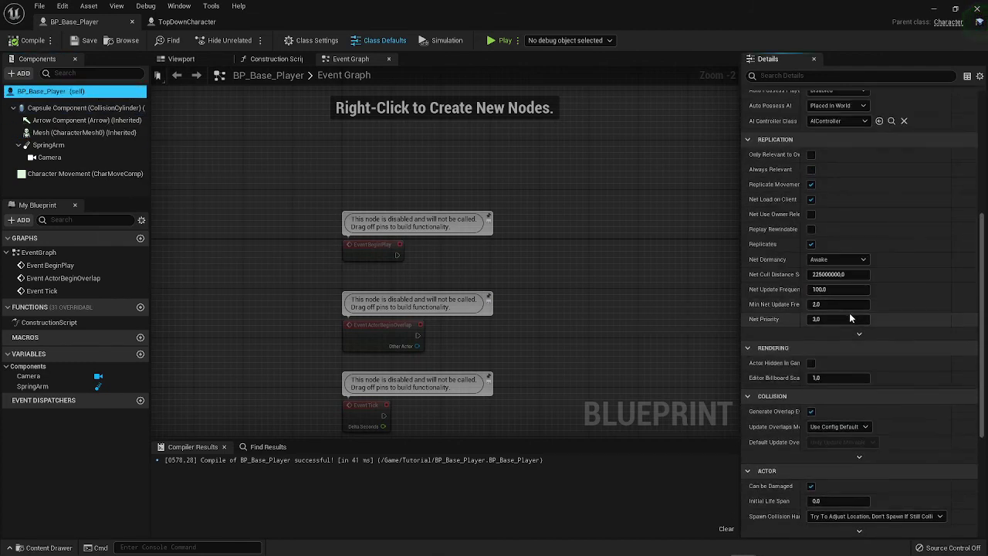
{"action": "scroll", "coordinate": [850, 319], "scroll_direction": "up", "scroll_amount": 3}
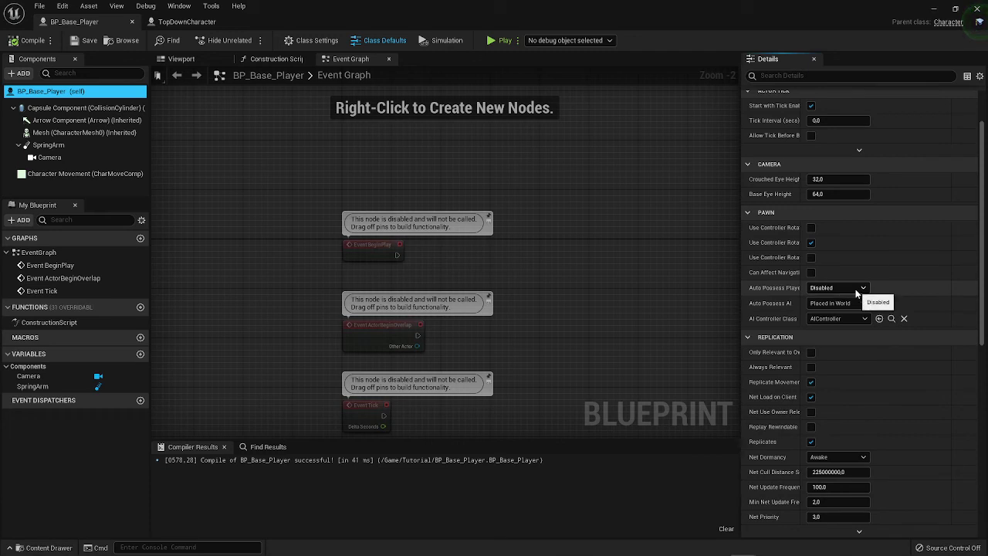
{"action": "scroll", "coordinate": [855, 294], "scroll_direction": "up", "scroll_amount": 2}
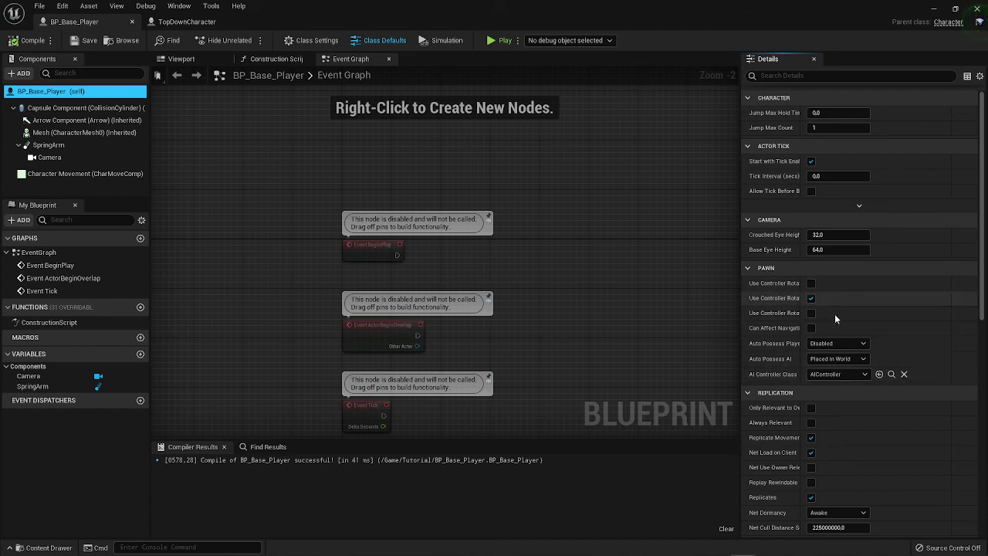
{"action": "left_click", "coordinate": [838, 343]}
{"action": "left_click", "coordinate": [822, 366]}
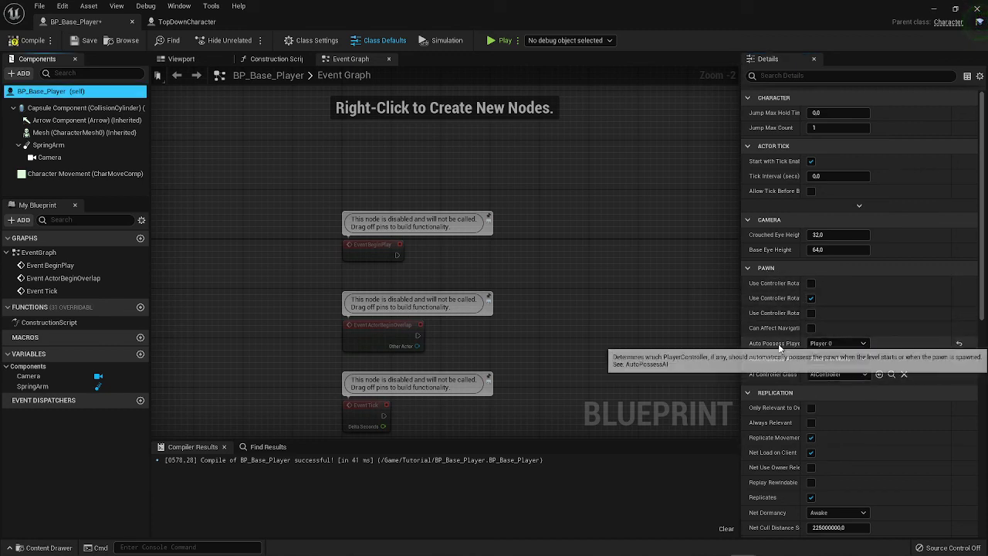
Set the AI Controller Class of BP_Base_Player to TopDownController and compile the blueprint.
{"action": "left_click_drag", "start_coordinate": [805, 343], "coordinate": [827, 337]}
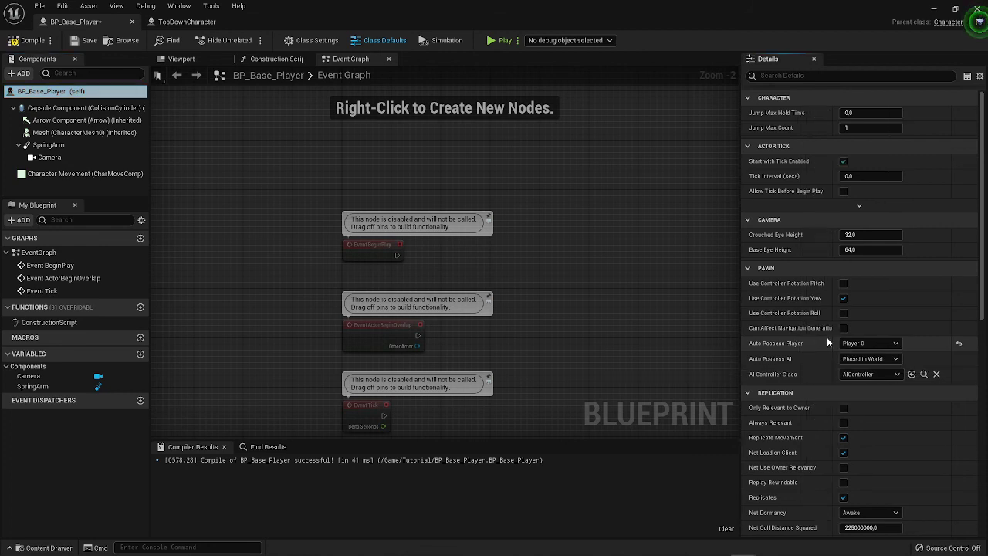
{"action": "left_click", "coordinate": [861, 374]}
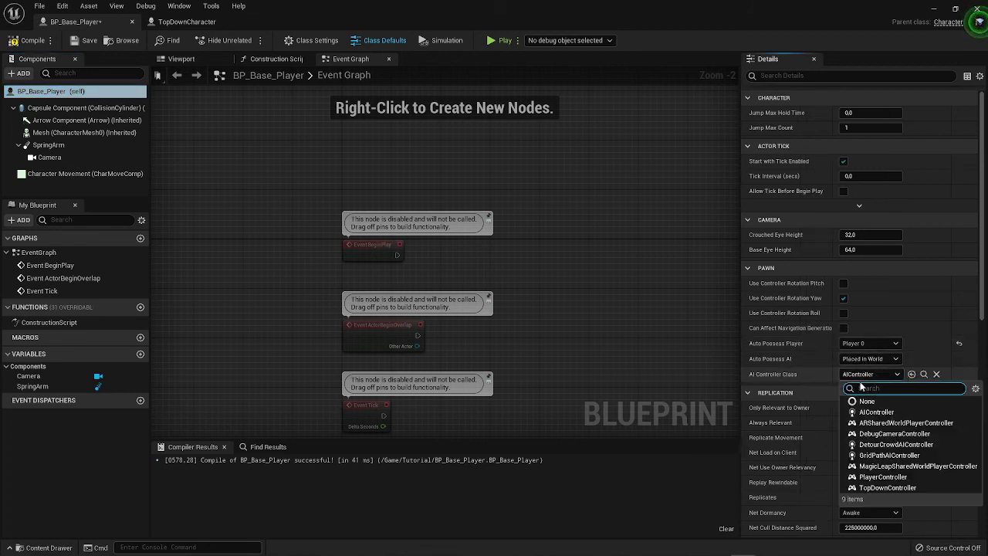
{"action": "left_click", "coordinate": [884, 487]}
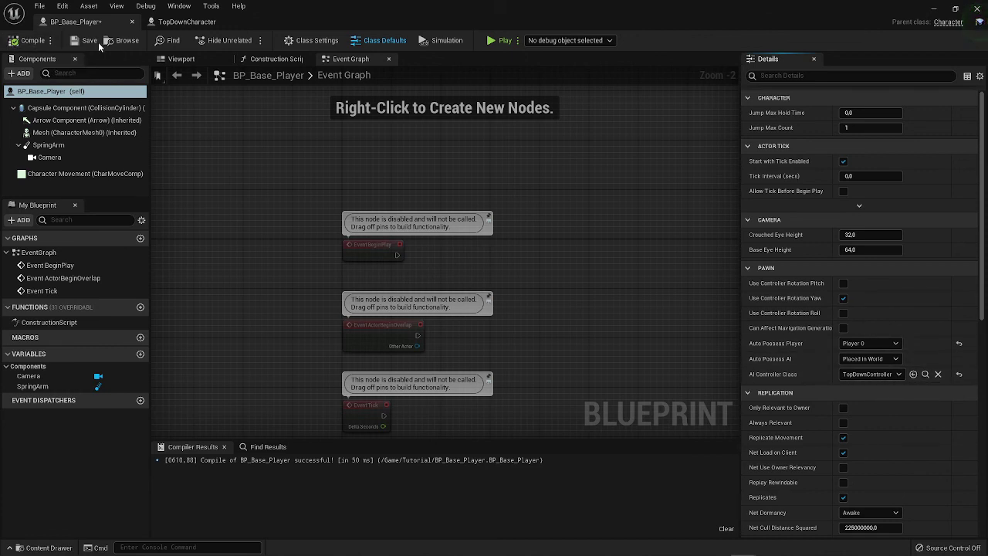
Return to the level and place BP_Base_Player from the Tutorial folder on the floor beside the mannequin.
{"action": "left_click", "coordinate": [932, 10]}
{"action": "right_click_drag", "start_coordinate": [737, 228], "coordinate": [666, 270]}
{"action": "key", "text": "ctrl+space"}
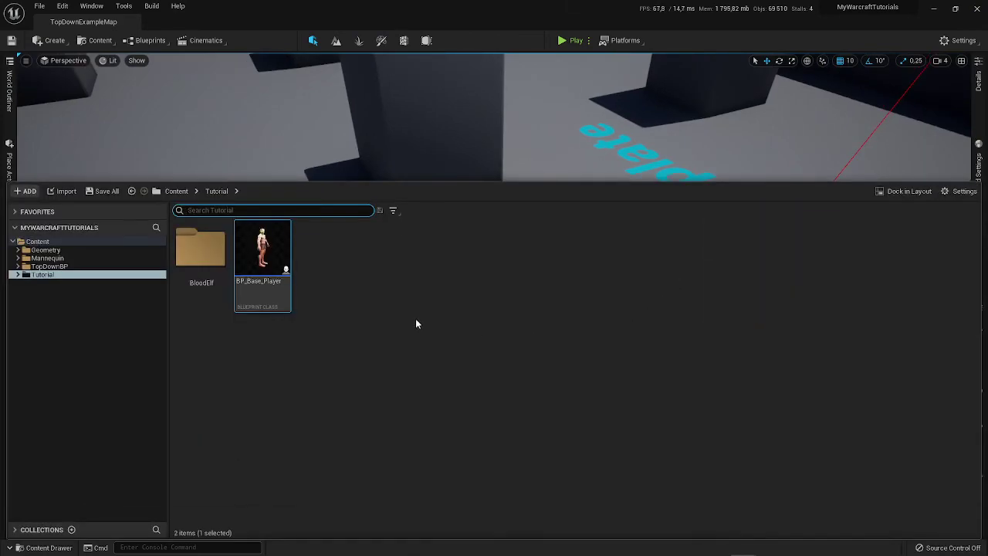
{"action": "left_click_drag", "start_coordinate": [442, 175], "coordinate": [567, 333]}
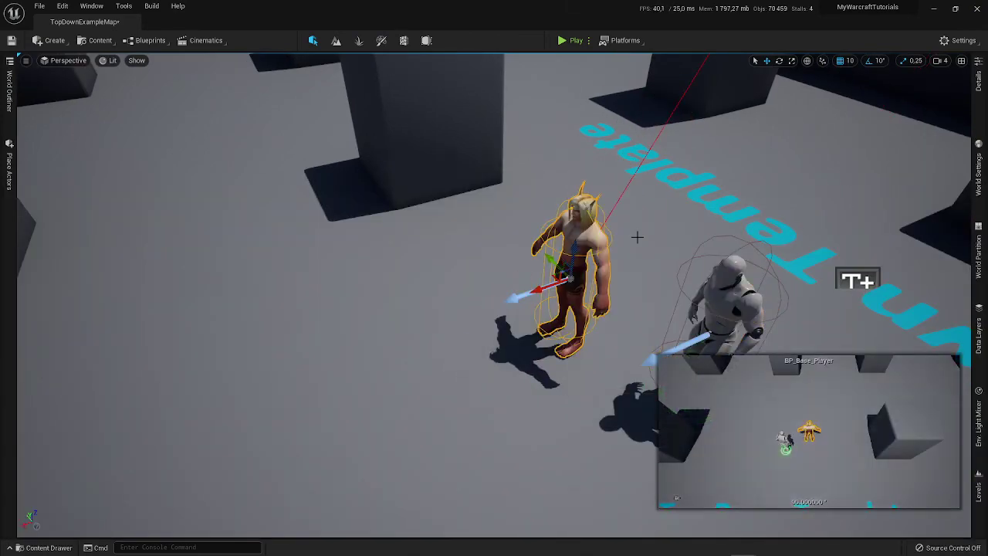
Delete the TopDownCharacter mannequin from the level.
{"action": "right_click_drag", "start_coordinate": [733, 266], "coordinate": [761, 248]}
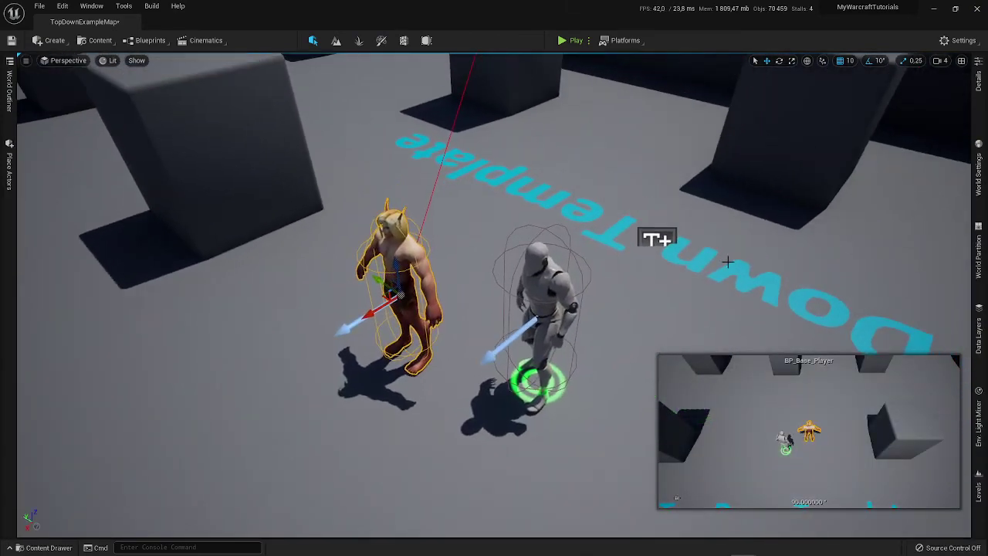
{"action": "left_click", "coordinate": [528, 244]}
{"action": "key", "text": "Delete"}
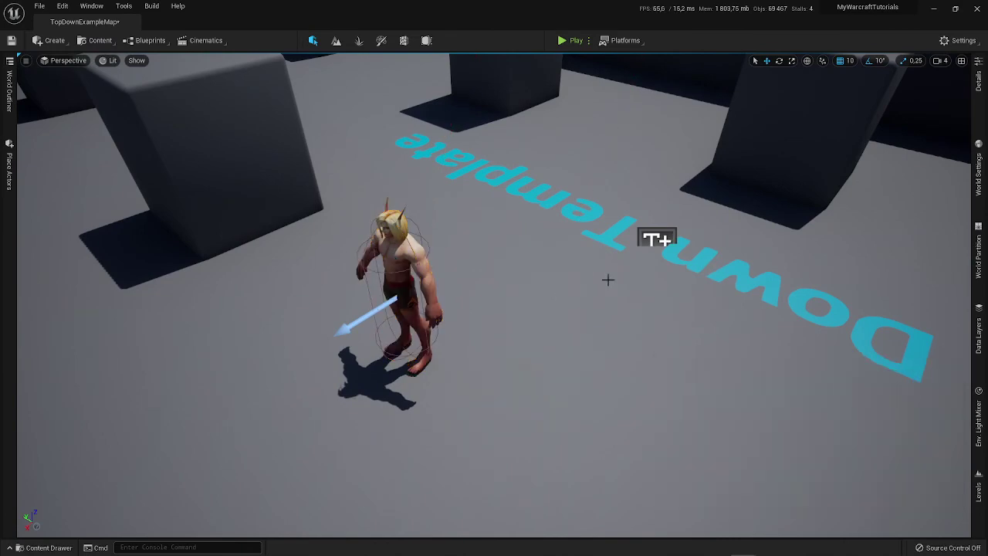
Play the level to test the blood elf with its top-down camera, and stop the session.
{"action": "key", "text": "alt+p"}
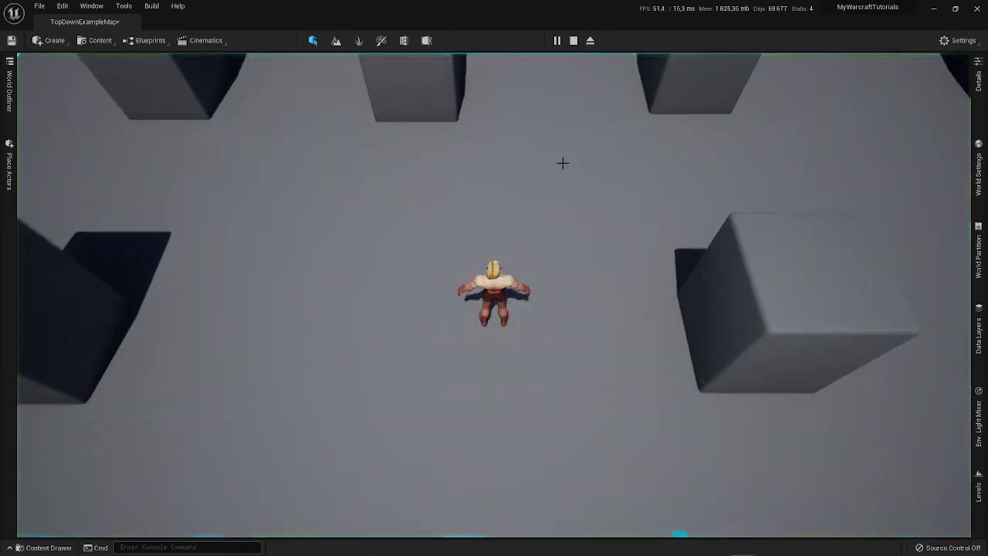
{"action": "left_click_drag", "start_coordinate": [563, 163], "coordinate": [549, 368]}
{"action": "key", "text": "Escape"}
Examine the placed blood elf in the level from several sides and from a third-person distance behind its back.
{"action": "key", "text": "s"}
{"action": "right_click_drag", "start_coordinate": [543, 323], "coordinate": [421, 289]}
{"action": "key", "text": "w"}
{"action": "key", "text": "d"}
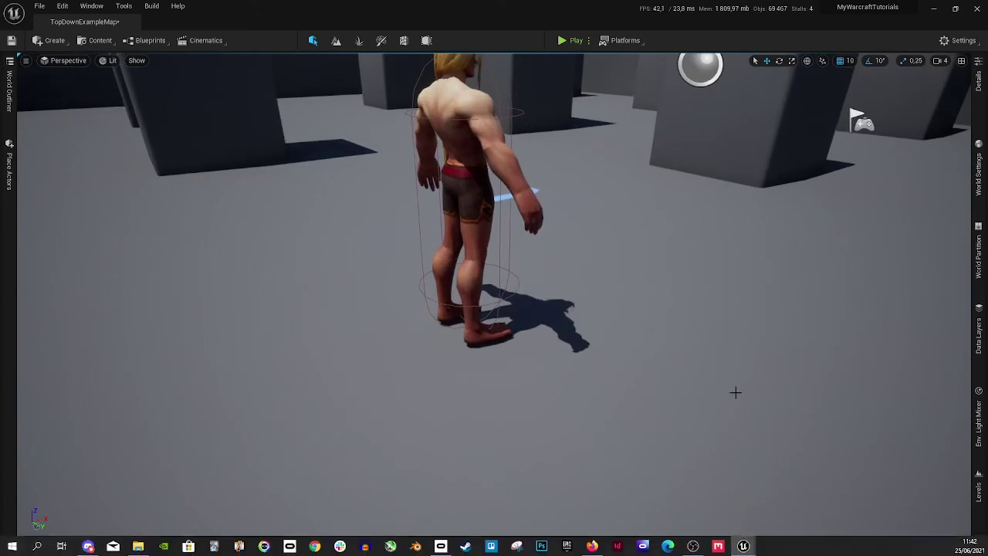
{"action": "left_click_drag", "start_coordinate": [735, 393], "coordinate": [624, 263], "text": "alt"}
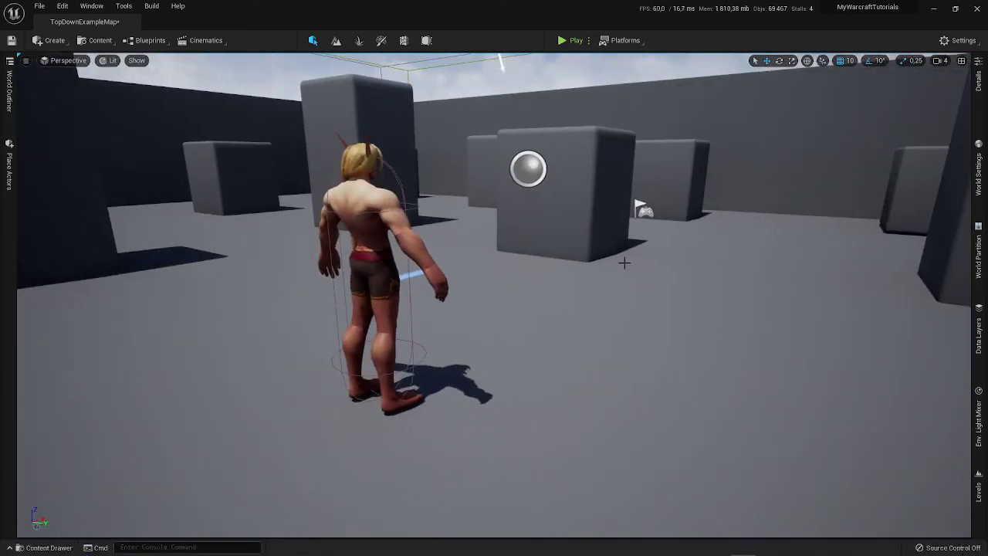
{"action": "right_click_drag", "start_coordinate": [534, 309], "coordinate": [890, 361]}
{"action": "key", "text": "a"}
{"action": "key", "text": "d"}
{"action": "key", "text": "a"}
{"action": "key", "text": "a"}
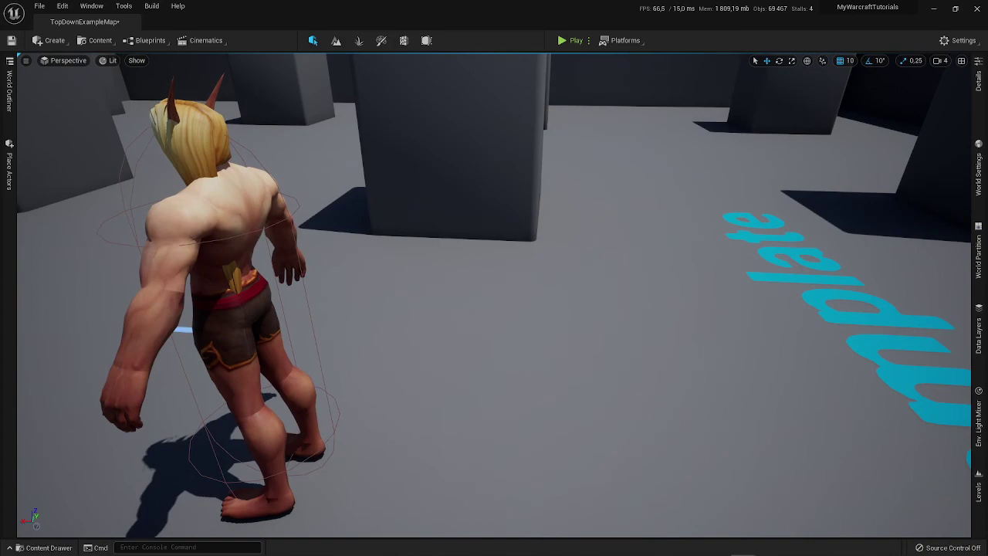
{"action": "key", "text": "s"}
{"action": "right_click_drag", "start_coordinate": [494, 309], "coordinate": [420, 310]}
{"action": "key", "text": "a"}
{"action": "key", "text": "w"}
{"action": "key", "text": "d"}
{"action": "key", "text": "s"}
{"action": "key", "text": "a"}
{"action": "key", "text": "a"}
{"action": "key", "text": "w"}
{"action": "key", "text": "w"}
{"action": "key", "text": "a"}
{"action": "key", "text": "s"}
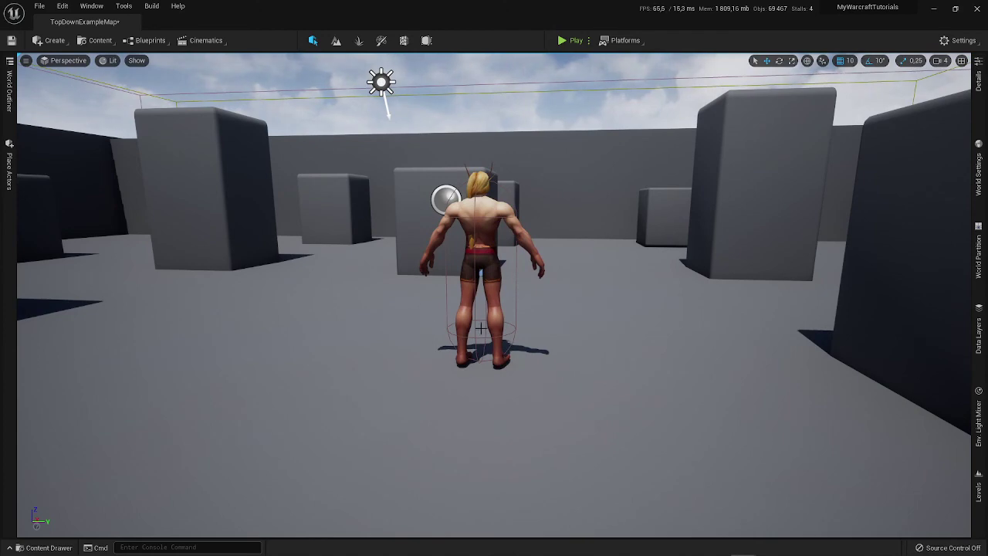
{"action": "key", "text": "d"}
{"action": "right_click_drag", "start_coordinate": [420, 311], "coordinate": [255, 315]}
{"action": "left_click_drag", "start_coordinate": [158, 332], "coordinate": [965, 301], "text": "alt"}
{"action": "key", "text": "s"}
{"action": "right_click_drag", "start_coordinate": [494, 295], "coordinate": [509, 274]}
{"action": "key", "text": "a"}
{"action": "key", "text": "d"}
{"action": "key", "text": "w"}
{"action": "key", "text": "a"}
{"action": "key", "text": "s"}
{"action": "key", "text": "w"}
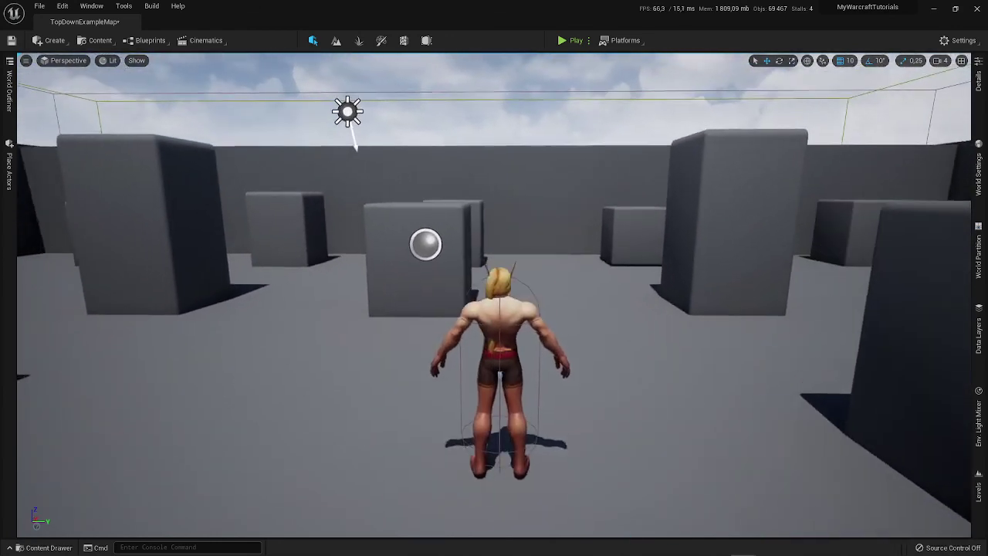